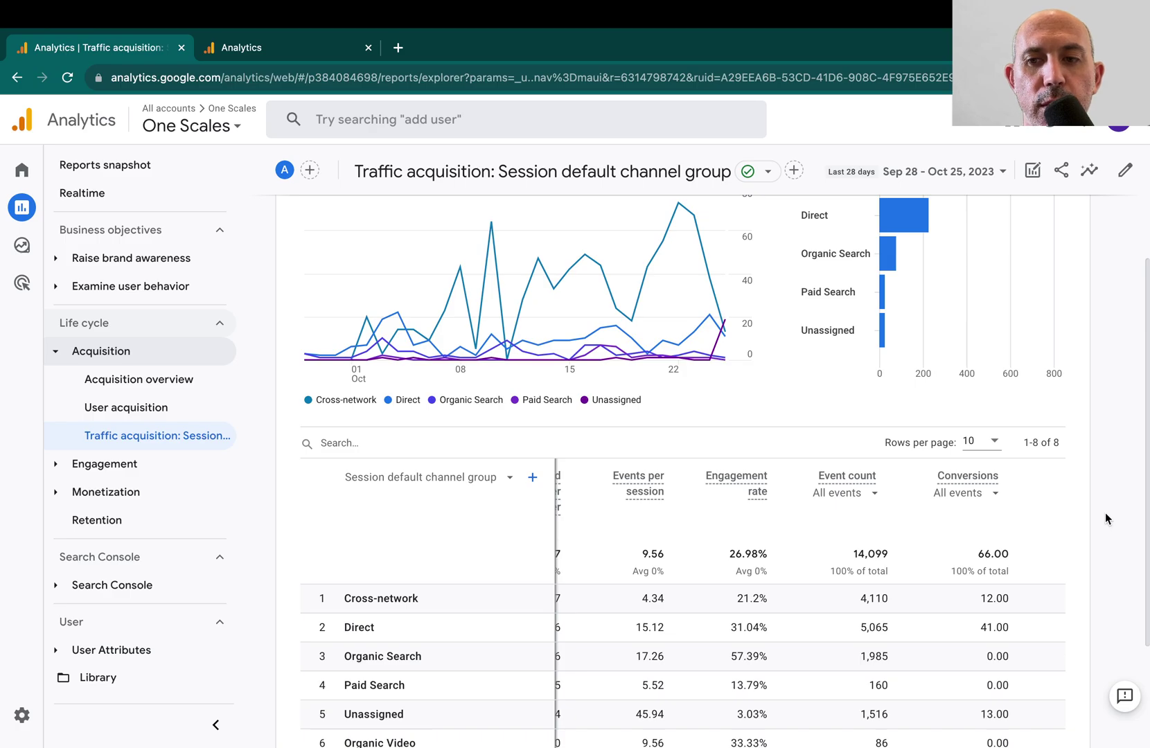
- In the Universal Analytics tab, review the Source/Medium table's overall ecommerce conversion rate
{"action": "left_click", "coordinate": [290, 48]}
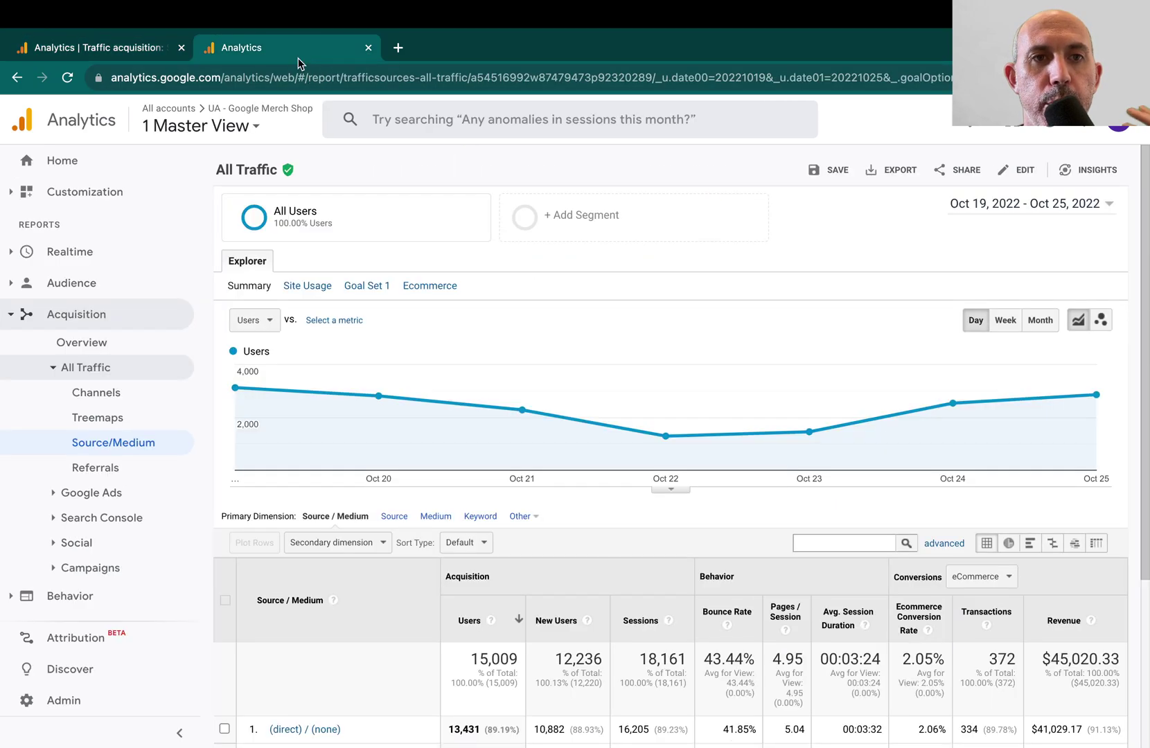
{"action": "scroll", "coordinate": [873, 541], "scroll_direction": "down", "scroll_amount": 2}
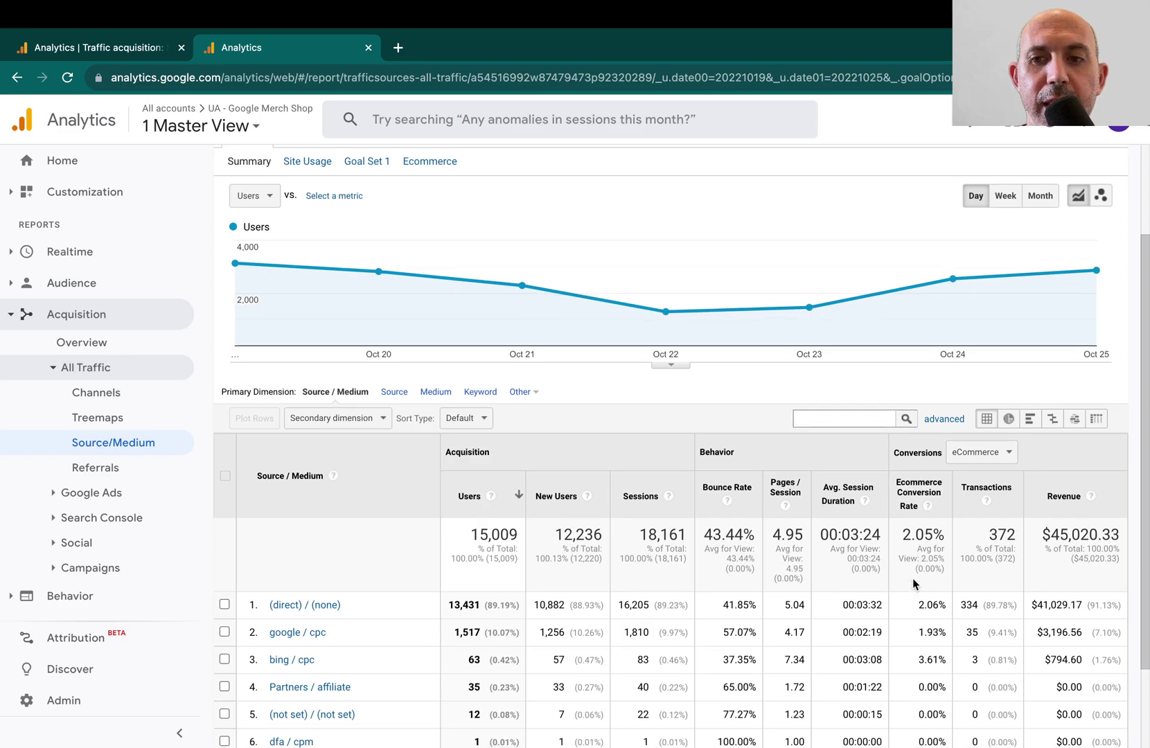
{"action": "left_click_drag", "start_coordinate": [901, 536], "coordinate": [941, 538]}
- Show Goal 3: Registrations in the conversion columns, note its rate, then return to GA4
{"action": "left_click", "coordinate": [989, 451]}
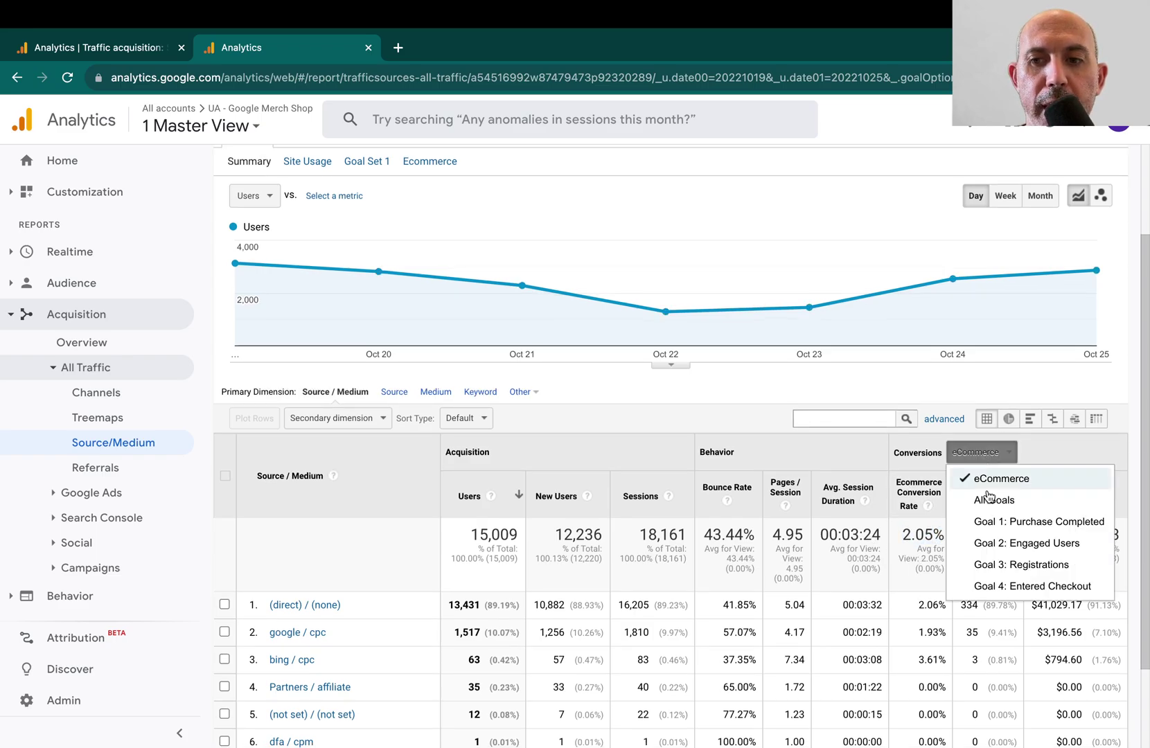
{"action": "left_click", "coordinate": [1001, 565]}
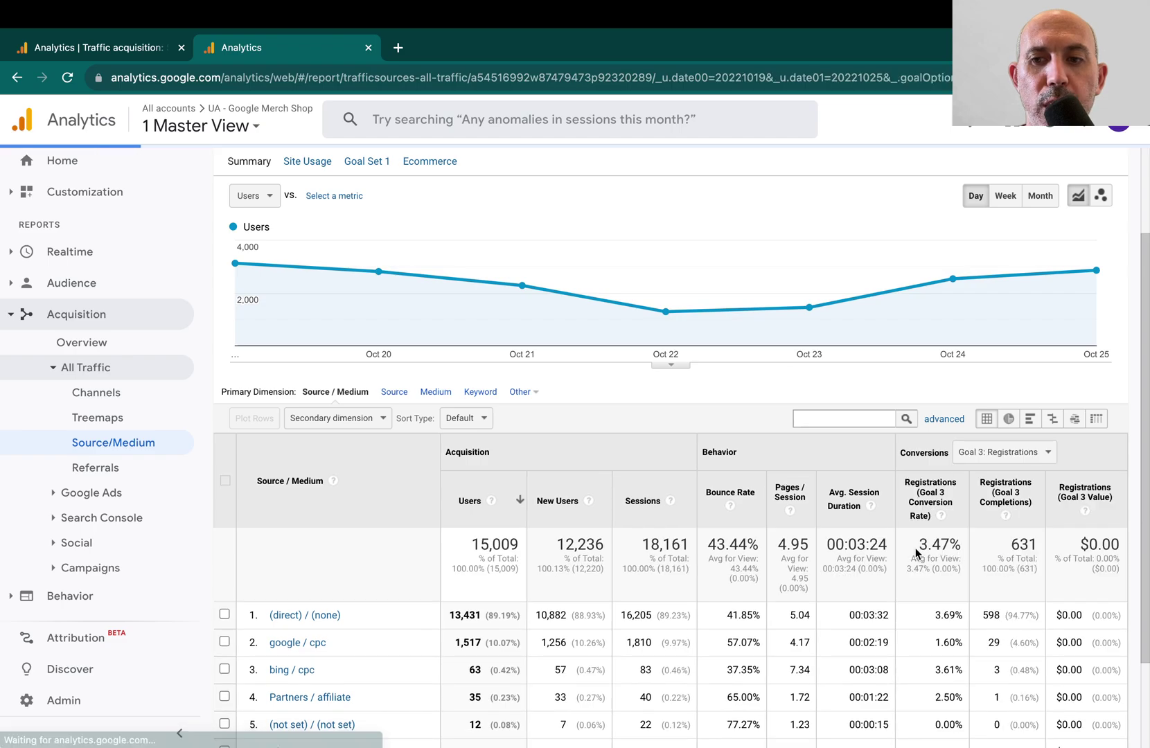
{"action": "left_click_drag", "start_coordinate": [919, 544], "coordinate": [950, 541]}
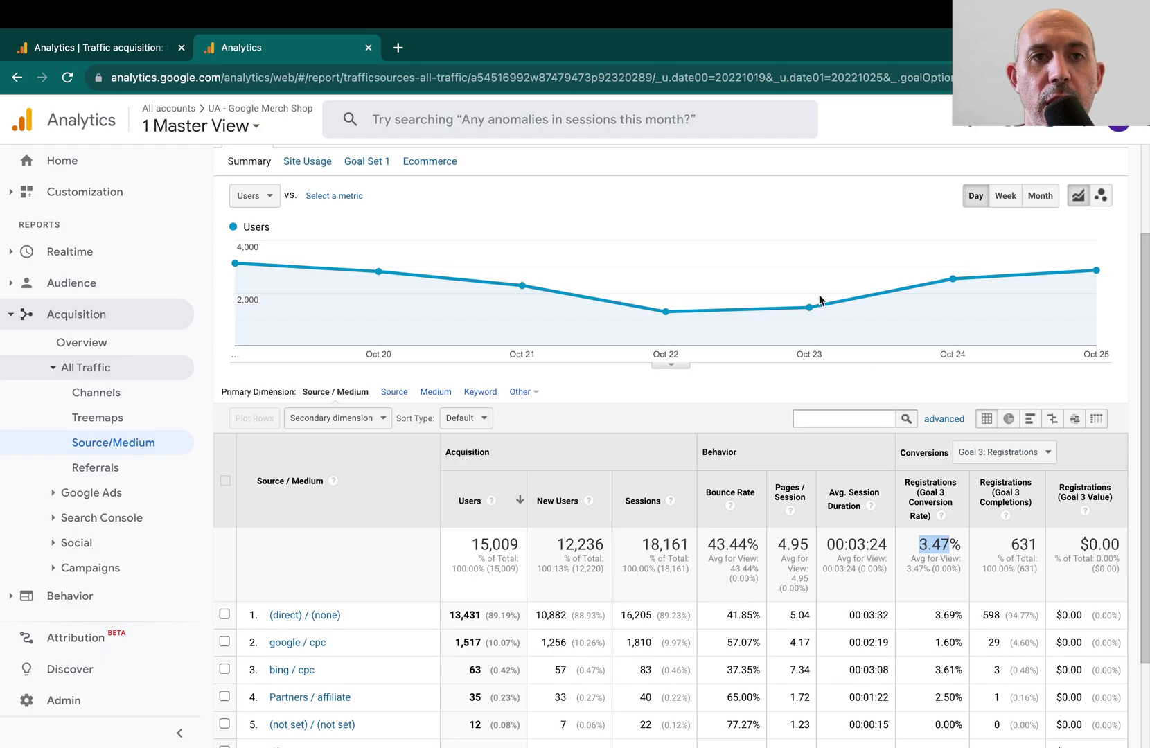
{"action": "left_click", "coordinate": [134, 47]}
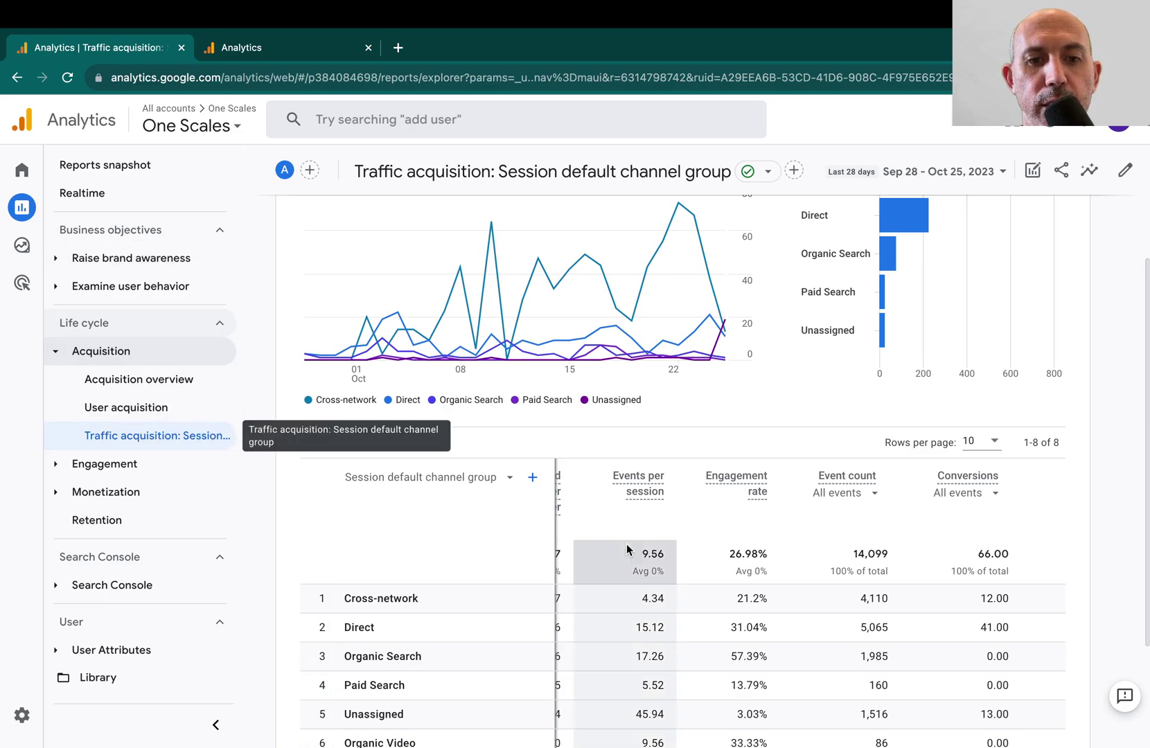
{"action": "scroll", "coordinate": [720, 575], "scroll_direction": "left", "scroll_amount": 4}
{"action": "scroll", "coordinate": [721, 575], "scroll_direction": "left", "scroll_amount": 2}
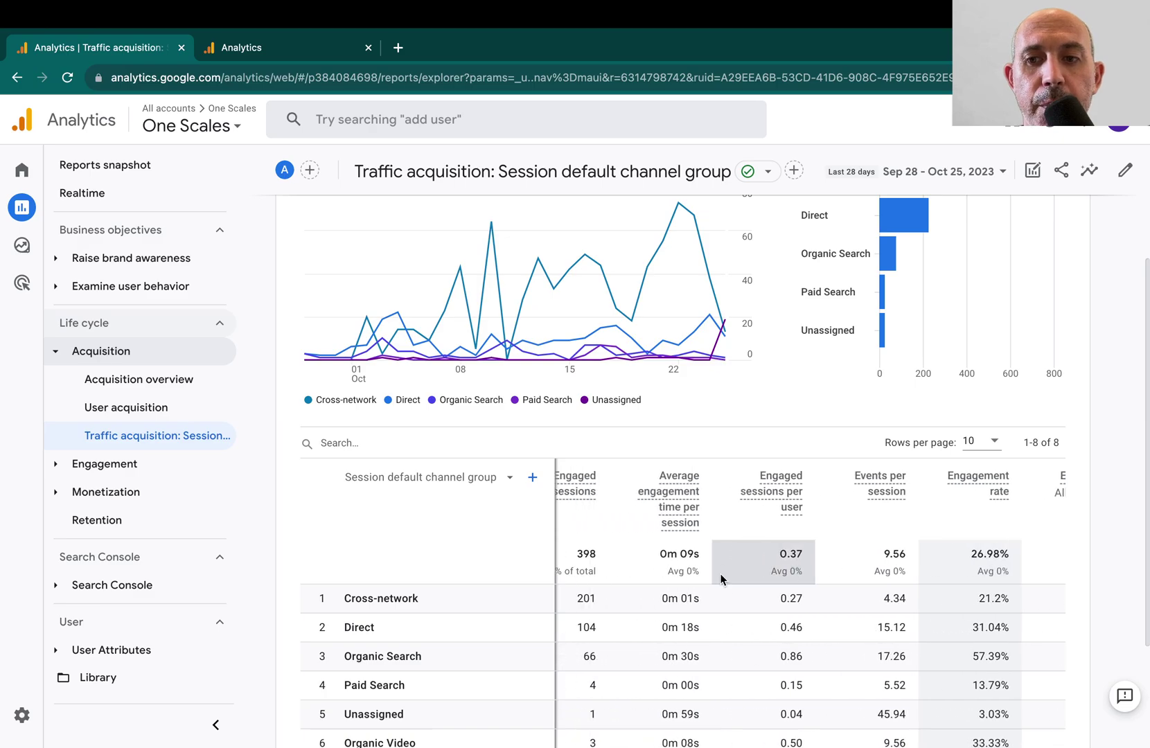
{"action": "scroll", "coordinate": [720, 575], "scroll_direction": "right", "scroll_amount": 4}
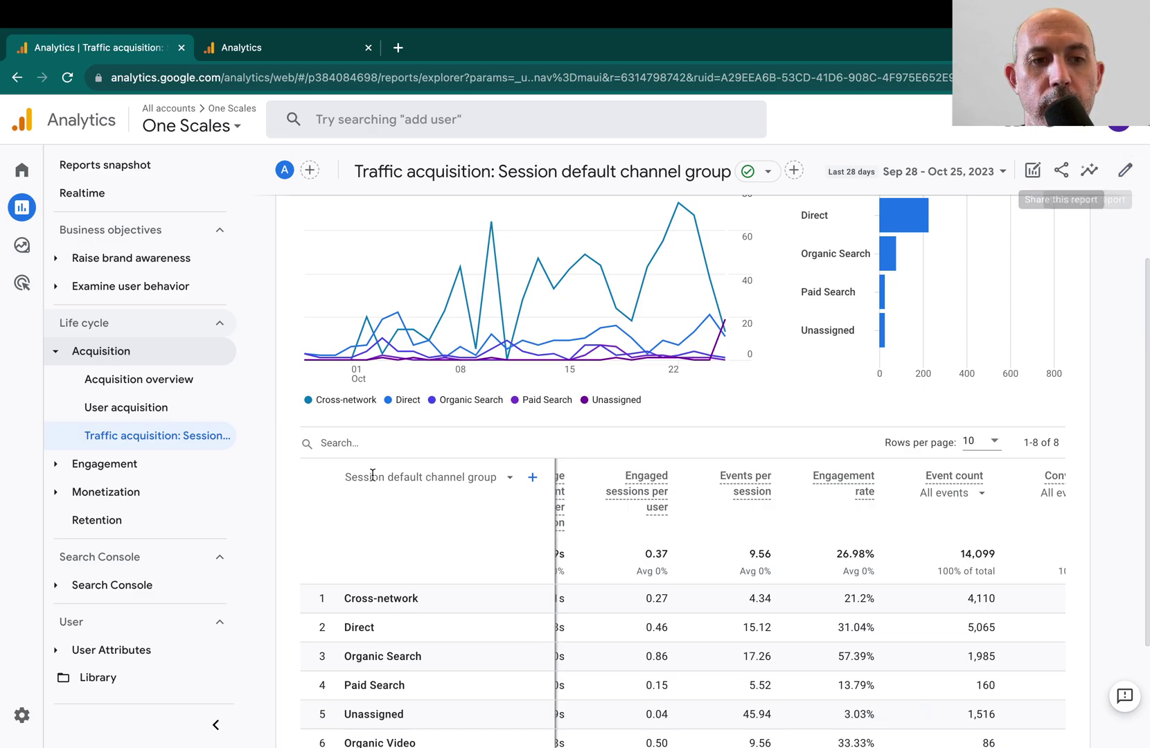
{"action": "mouse_move", "coordinate": [25, 719]}
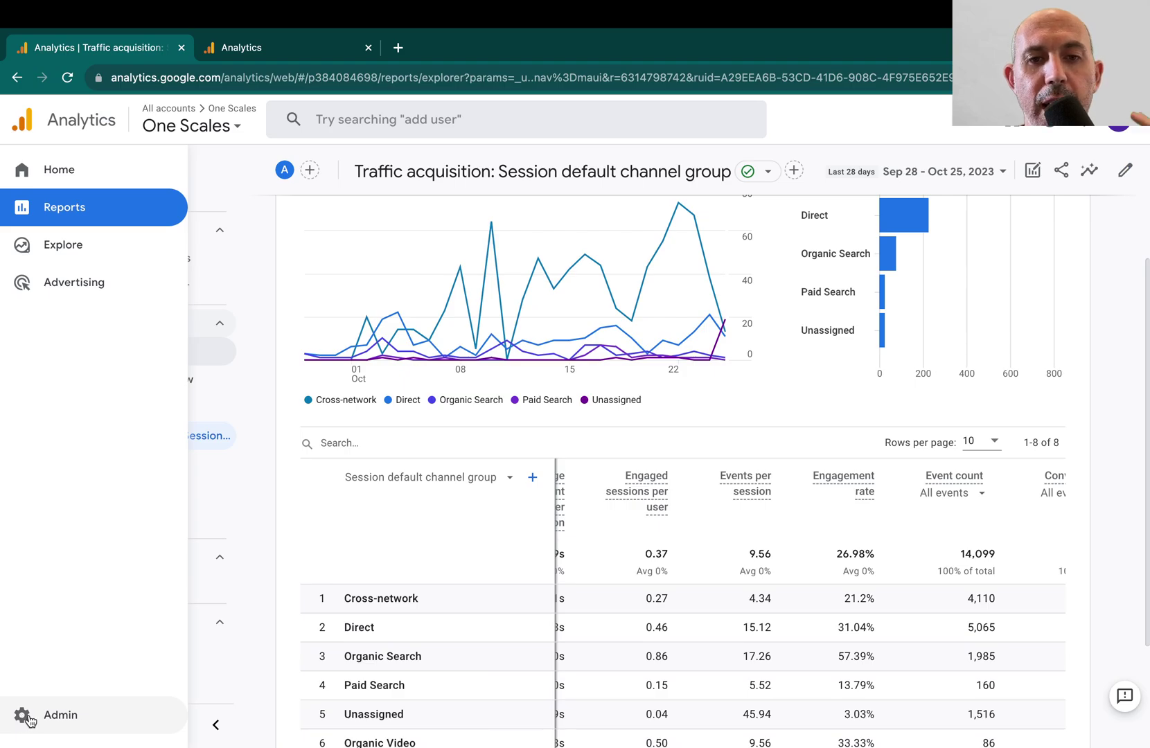
- In the report editor, remove the Session conversion rate and User conversion rate metrics
{"action": "left_click", "coordinate": [1126, 174]}
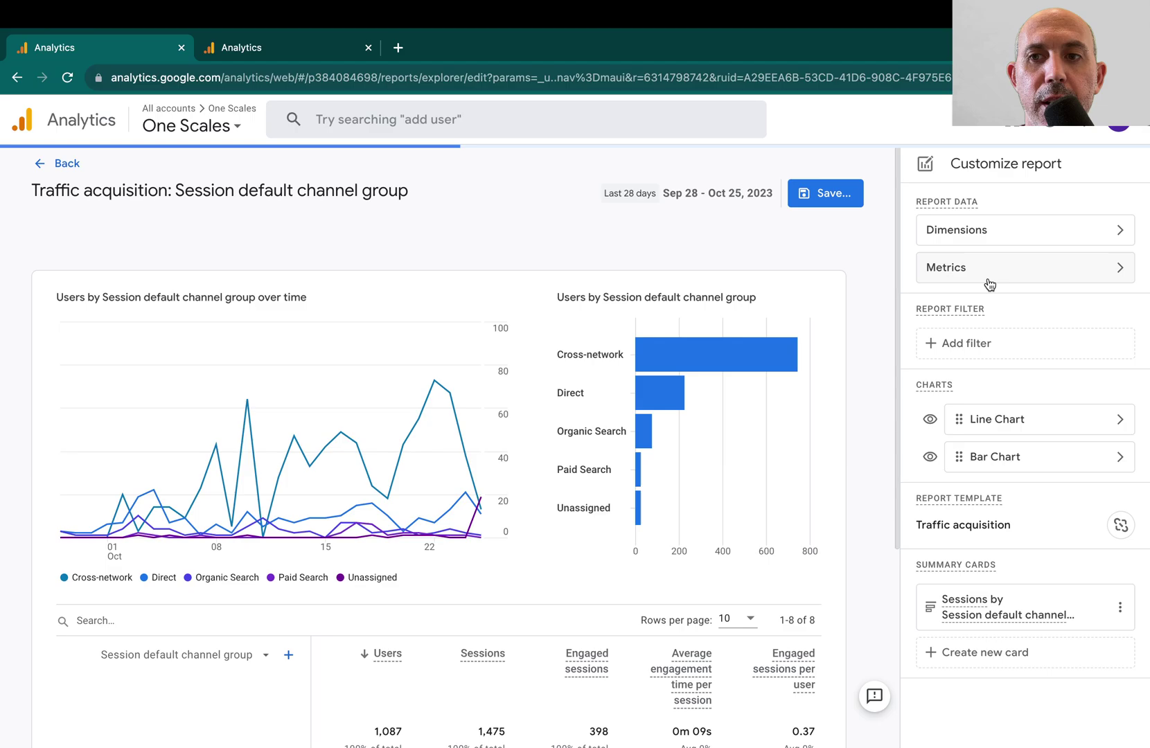
{"action": "left_click", "coordinate": [996, 272]}
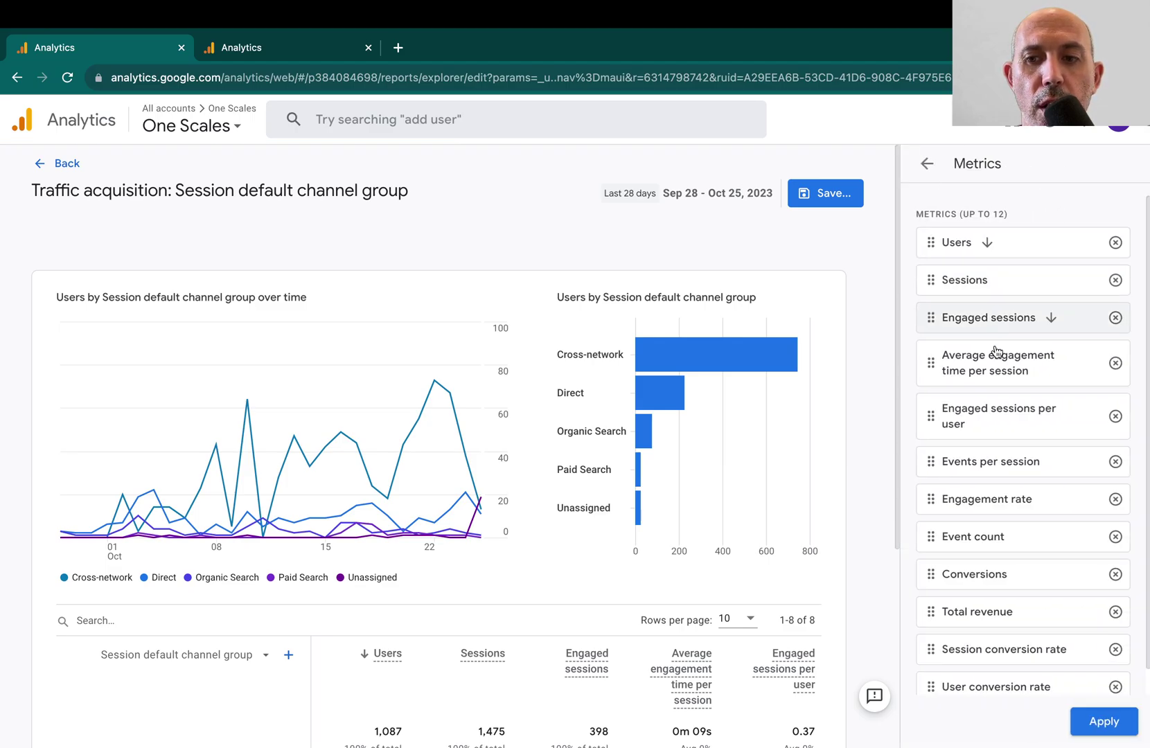
{"action": "scroll", "coordinate": [1021, 464], "scroll_direction": "down", "scroll_amount": 1}
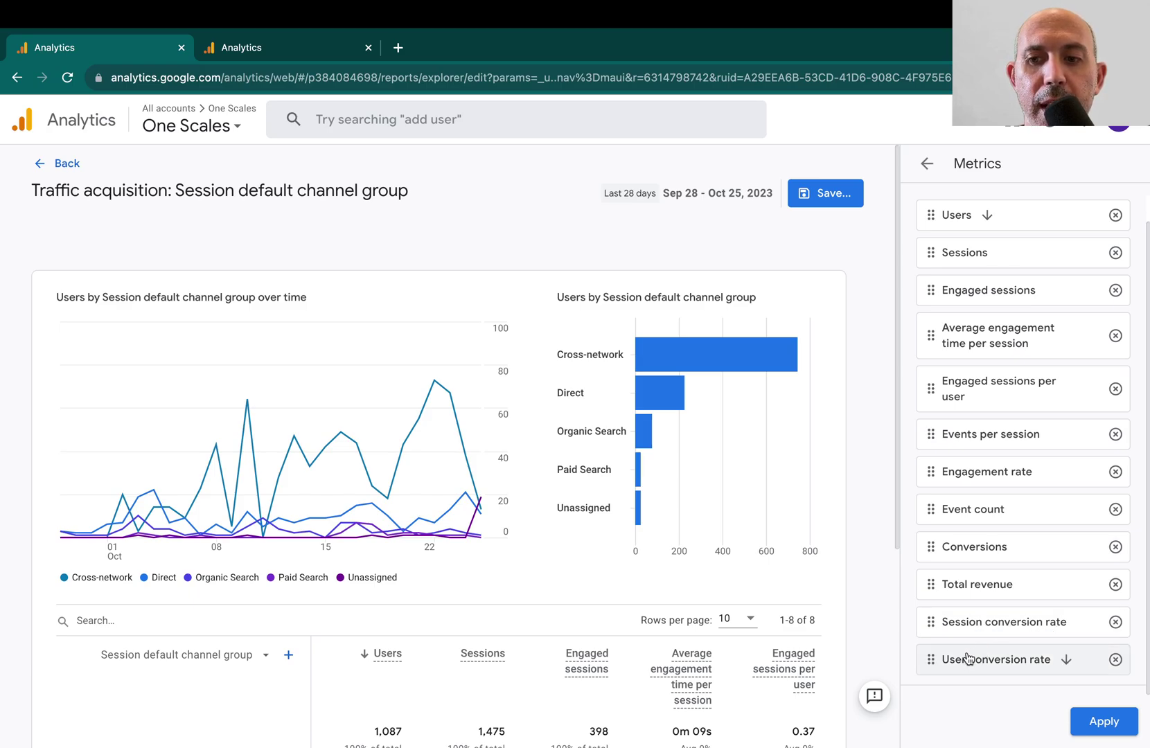
{"action": "left_click", "coordinate": [1115, 622]}
{"action": "left_click", "coordinate": [1116, 624]}
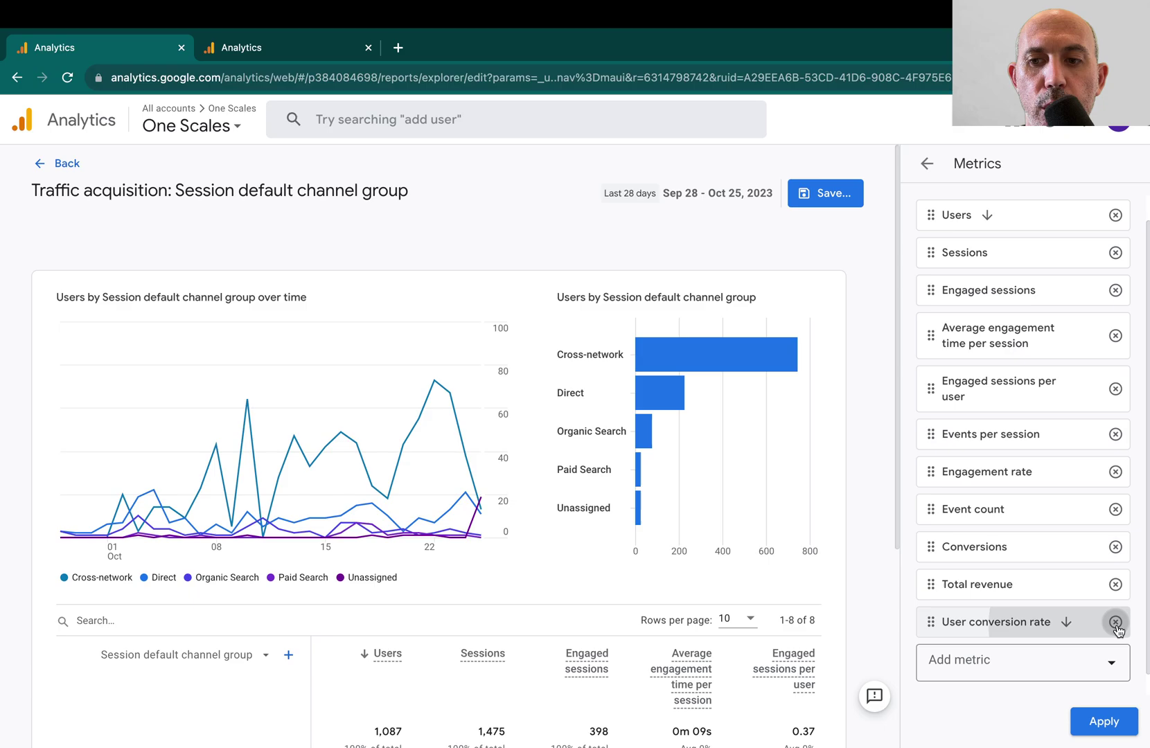
- Re-add Session conversion rate and User conversion rate as report metrics
{"action": "left_click", "coordinate": [981, 638]}
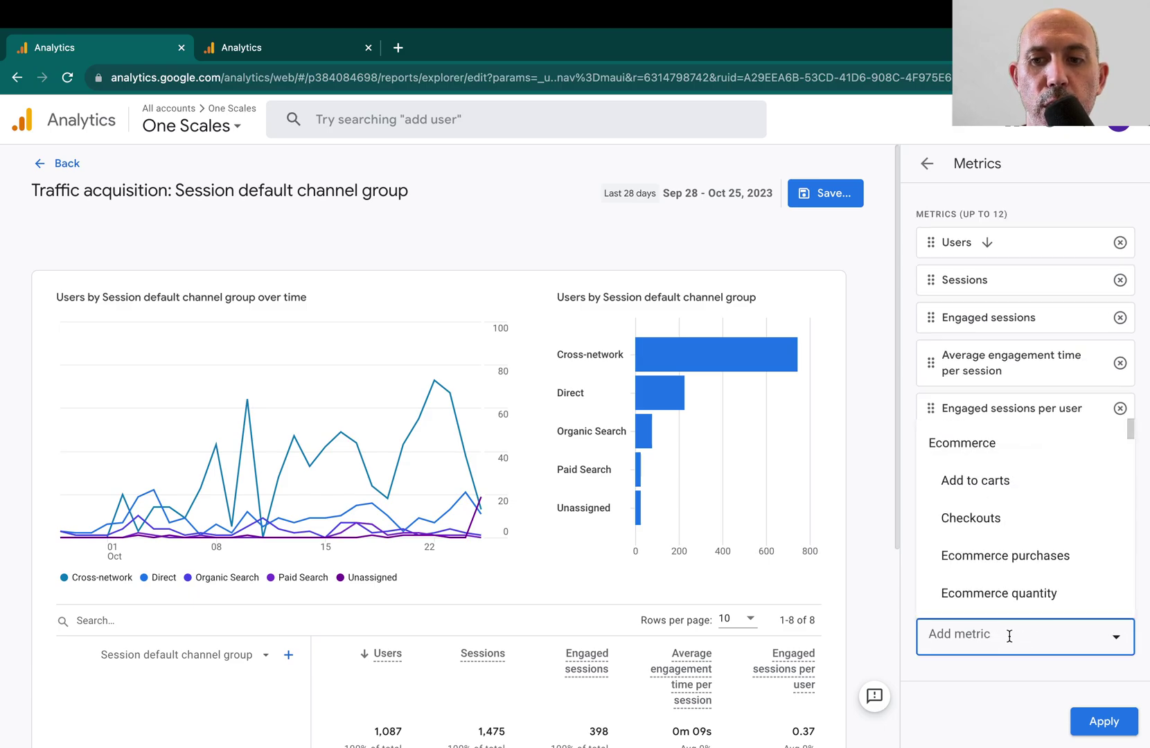
{"action": "type", "text": "conver"}
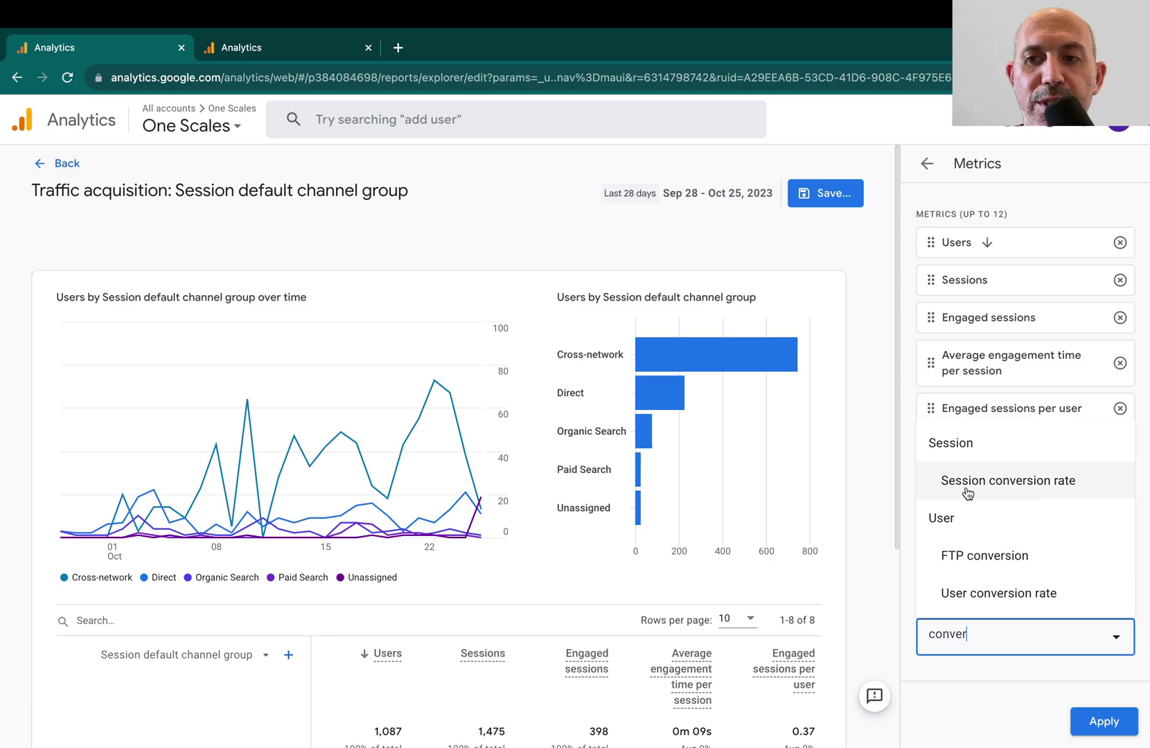
{"action": "left_click", "coordinate": [1009, 480]}
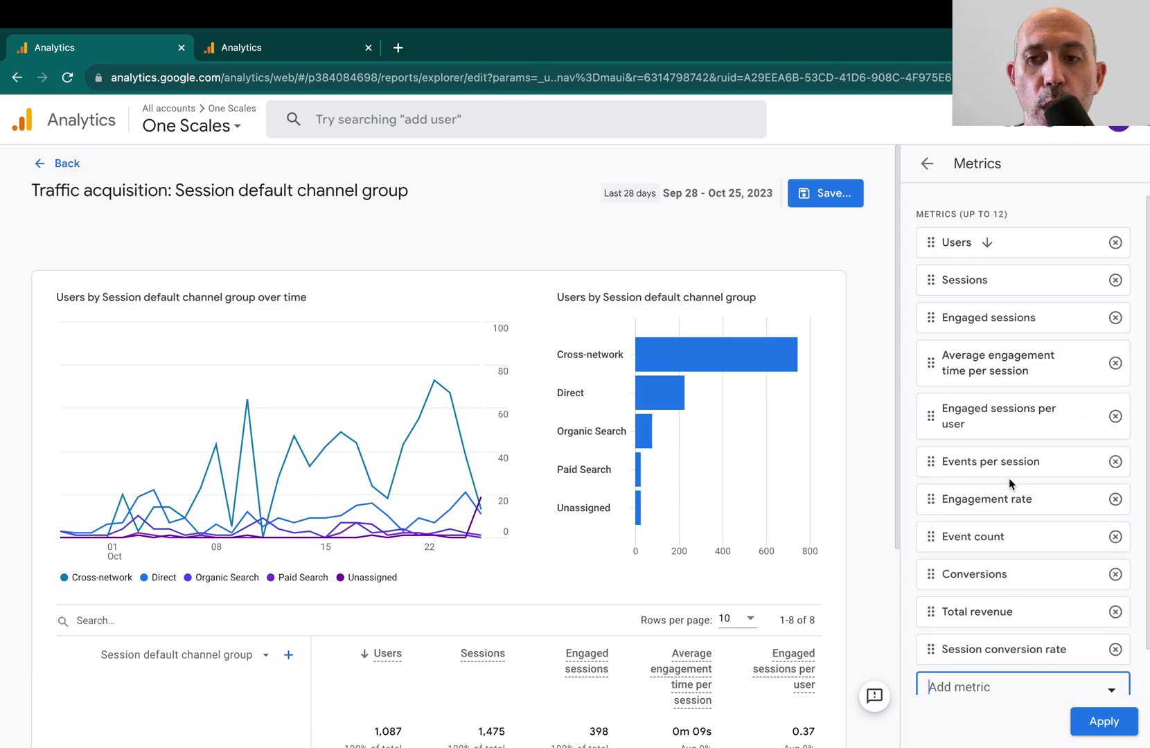
{"action": "type", "text": "conver"}
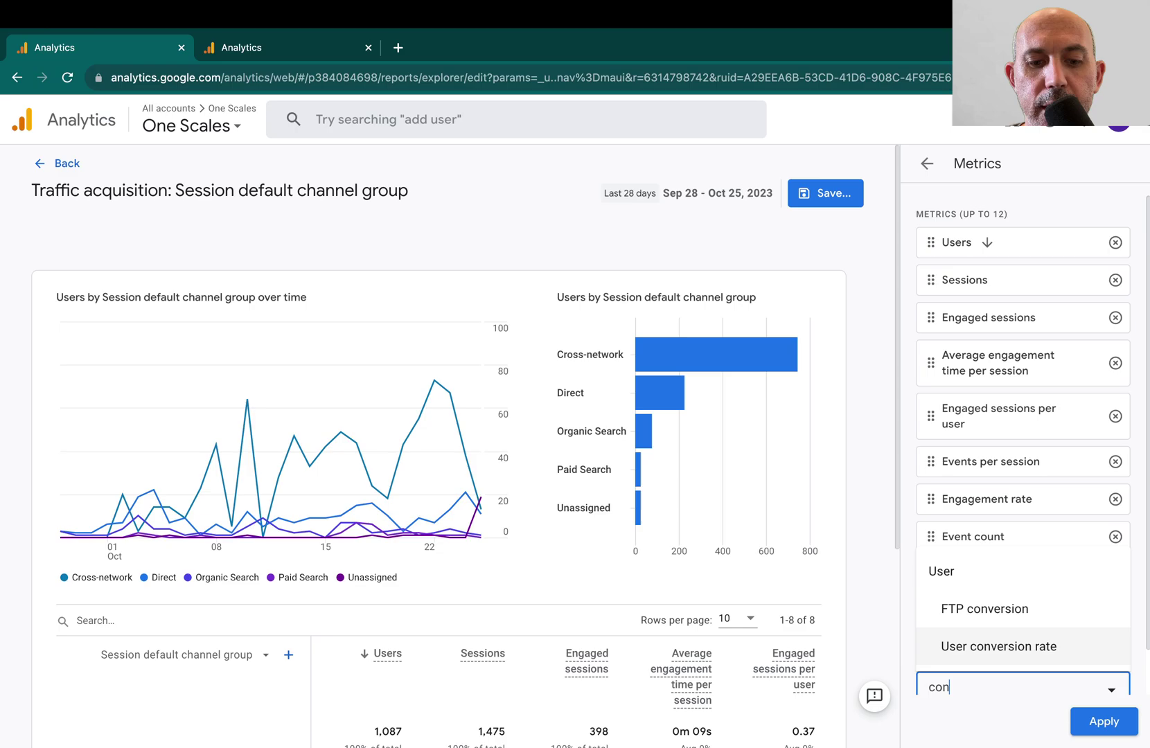
{"action": "left_click", "coordinate": [997, 641]}
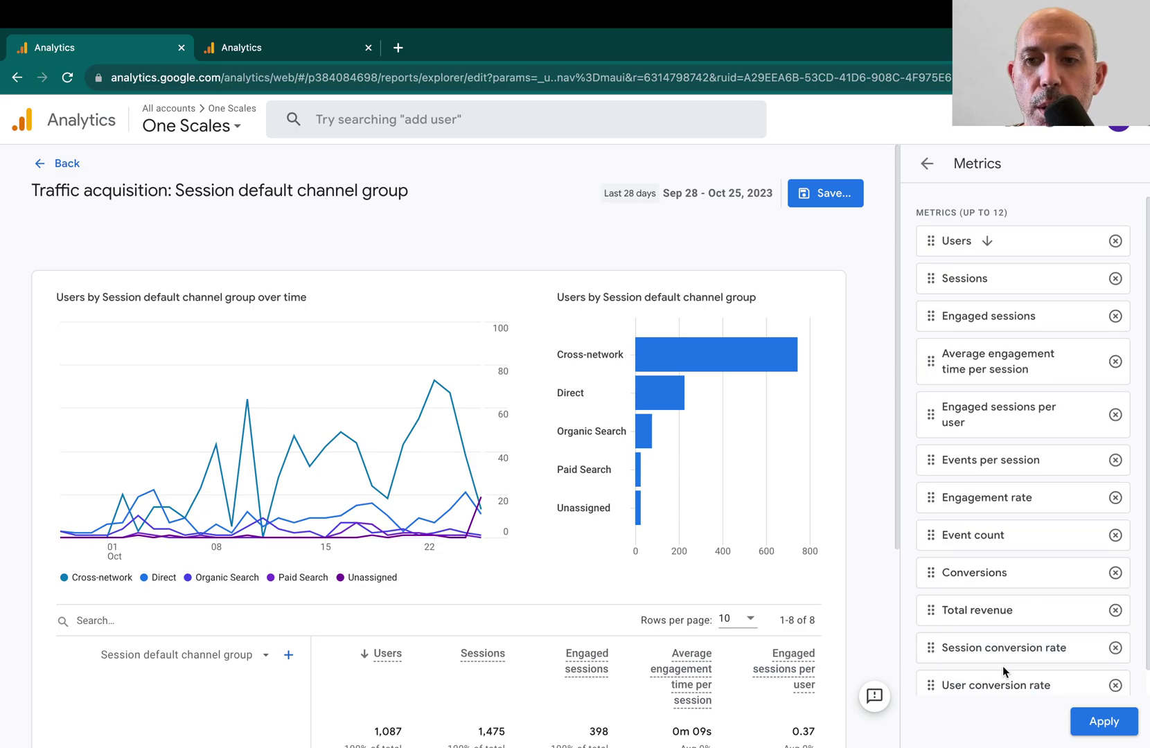
- Apply the updated metrics and check the new conversion-rate columns in the table
{"action": "left_click", "coordinate": [1103, 722]}
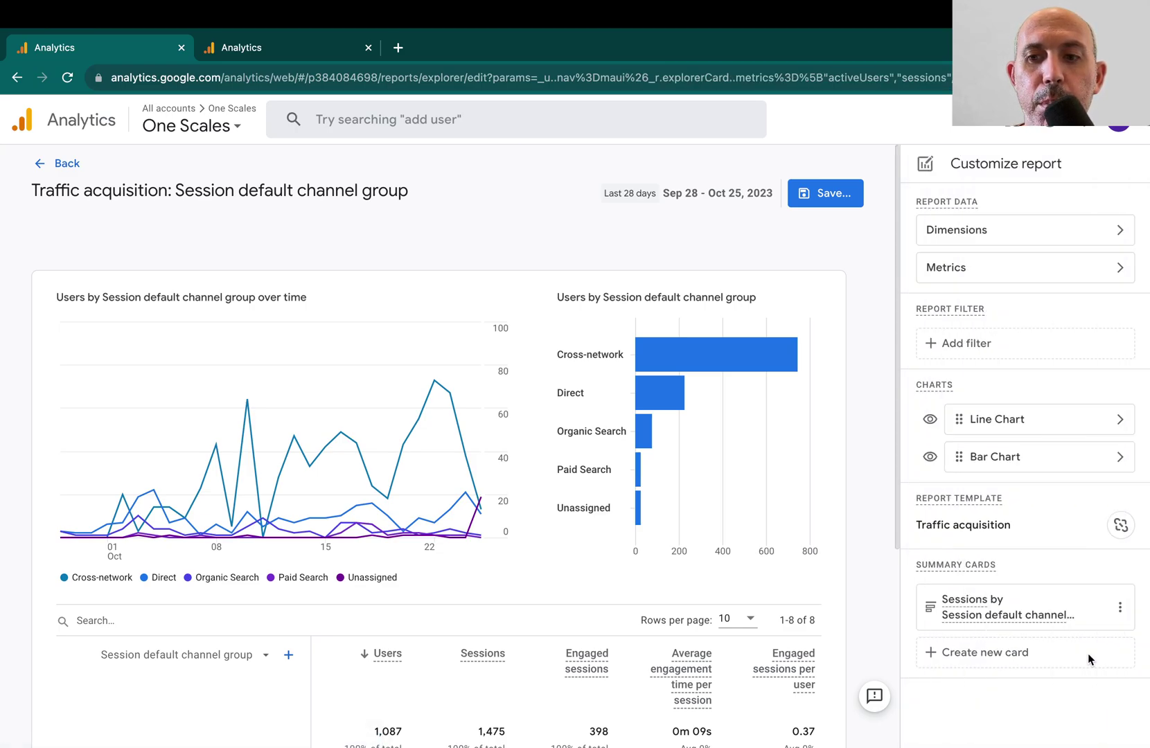
{"action": "scroll", "coordinate": [758, 627], "scroll_direction": "down", "scroll_amount": 4}
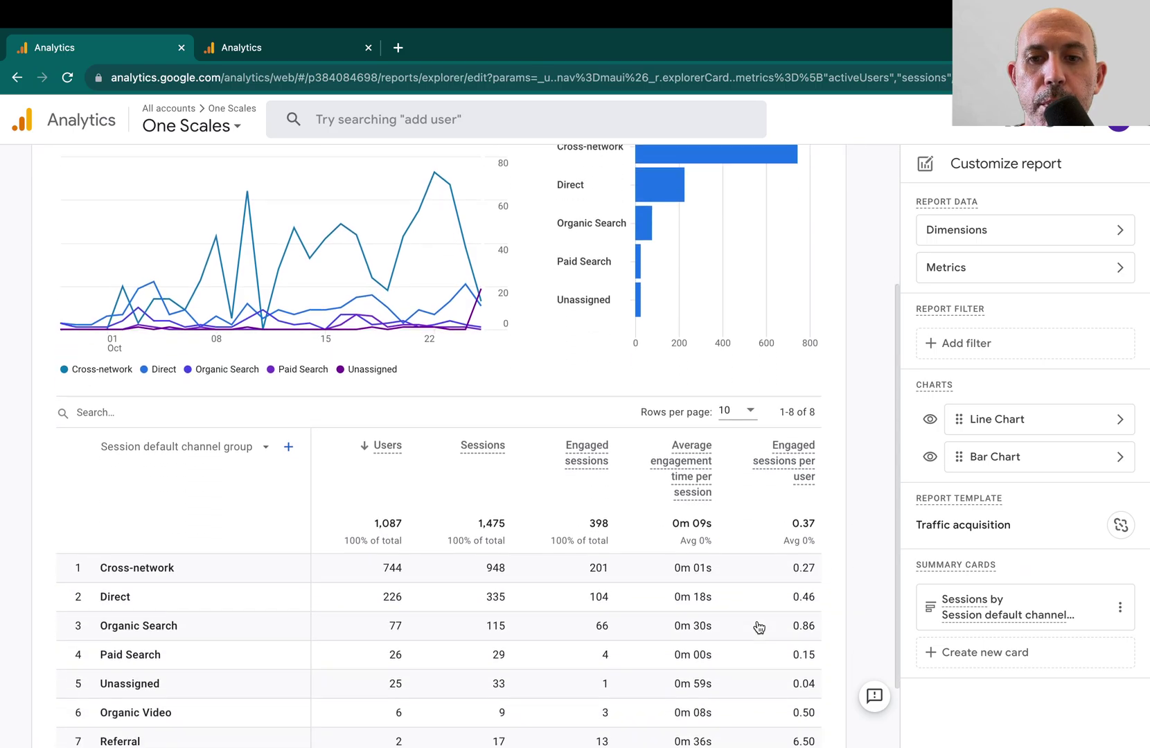
{"action": "scroll", "coordinate": [723, 547], "scroll_direction": "right", "scroll_amount": 6}
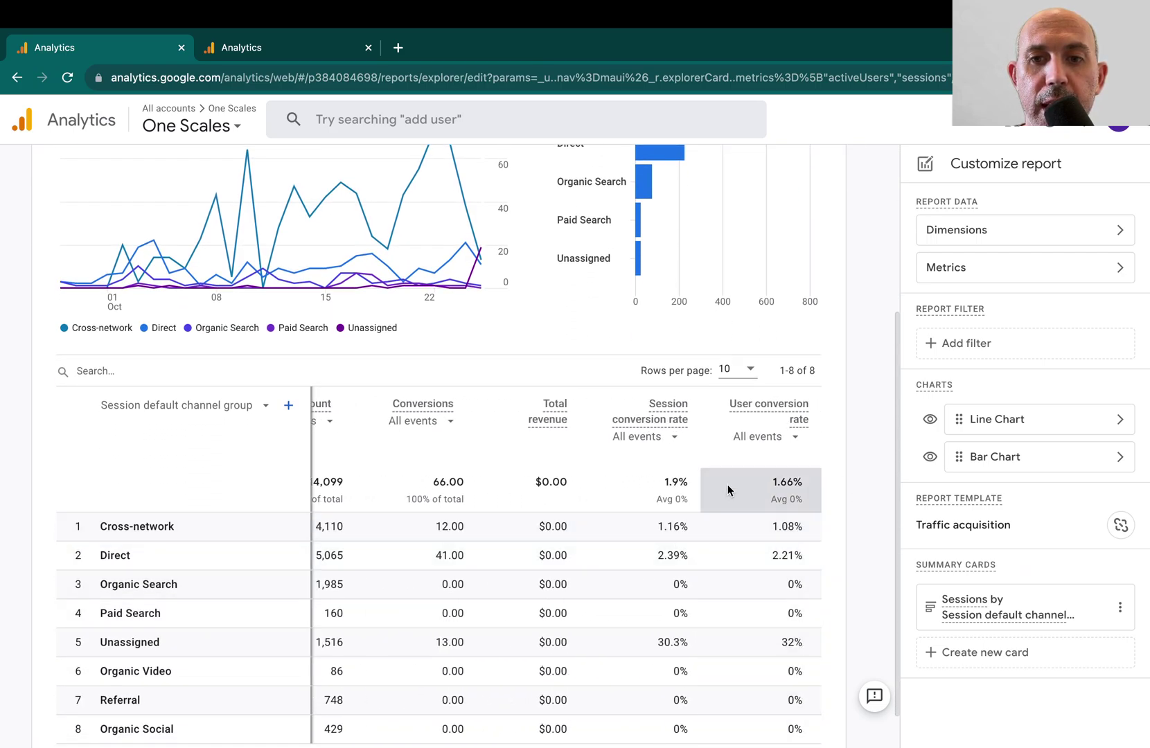
- Place Session and User conversion rate right after Engaged sessions per user, and apply
{"action": "left_click", "coordinate": [996, 270]}
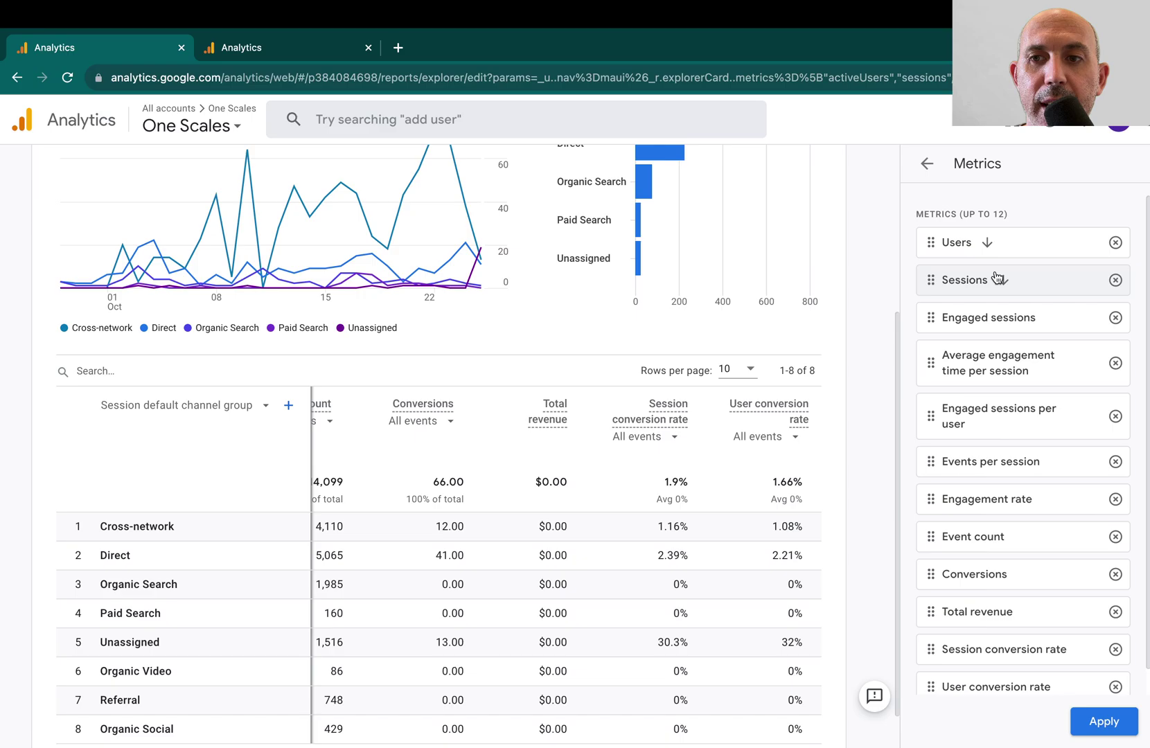
{"action": "left_click_drag", "start_coordinate": [933, 647], "coordinate": [933, 461]}
{"action": "left_click_drag", "start_coordinate": [925, 689], "coordinate": [929, 499]}
{"action": "left_click", "coordinate": [1103, 721]}
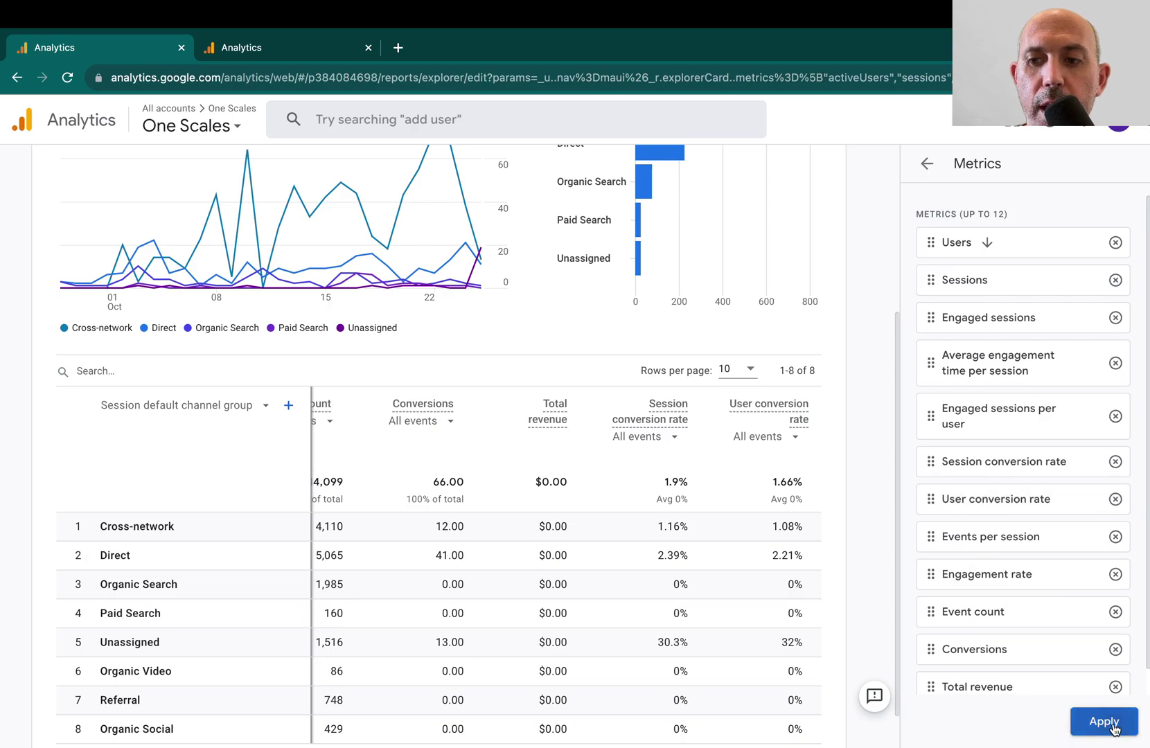
{"action": "scroll", "coordinate": [597, 587], "scroll_direction": "left", "scroll_amount": 5}
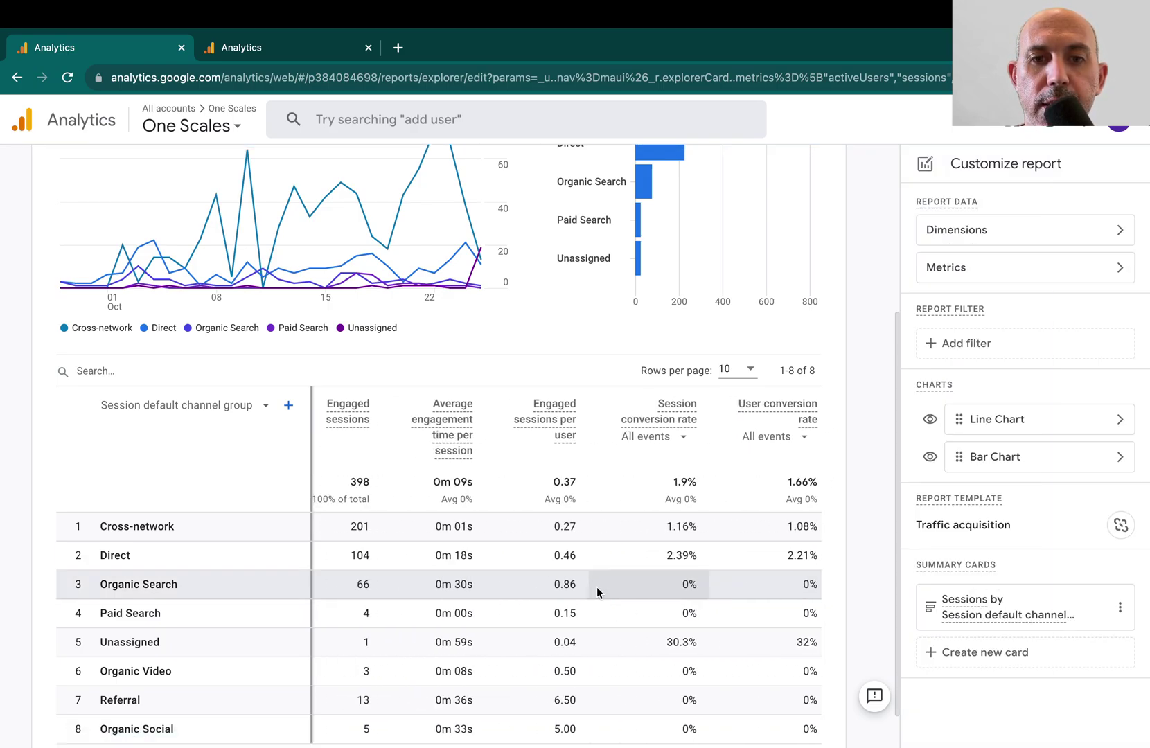
- Save the changes to the current Traffic acquisition report and exit the editor
{"action": "scroll", "coordinate": [707, 443], "scroll_direction": "right", "scroll_amount": 3}
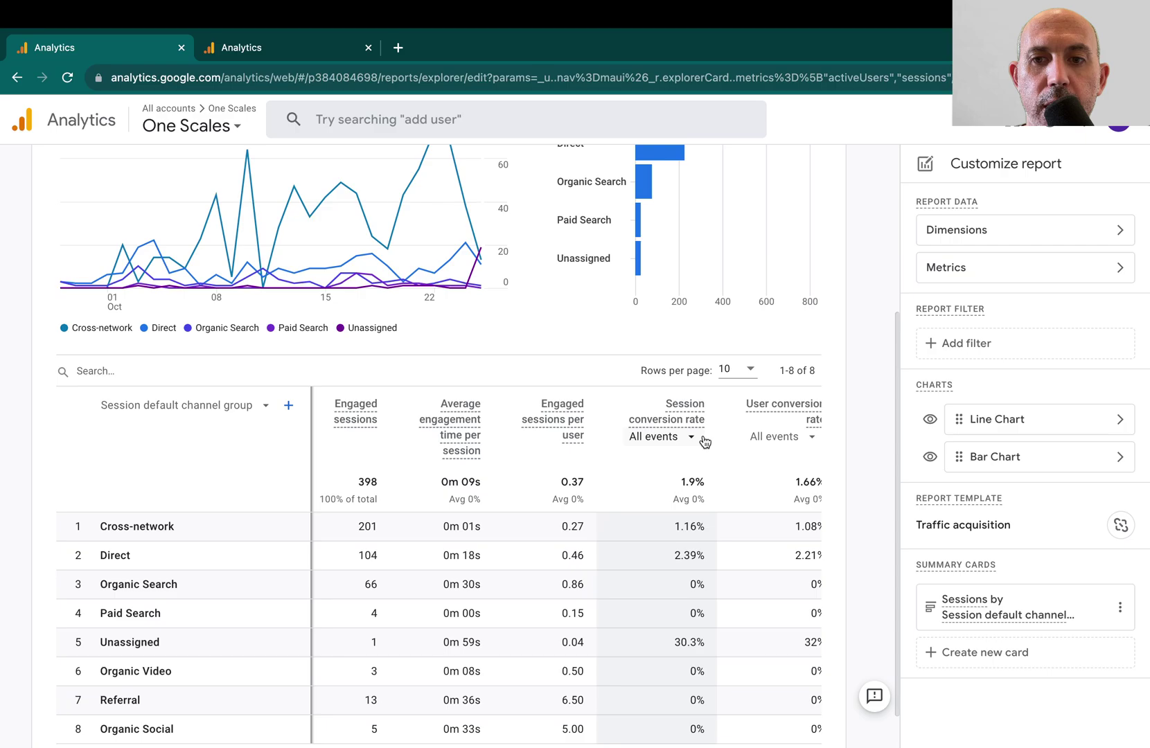
{"action": "scroll", "coordinate": [859, 423], "scroll_direction": "up", "scroll_amount": 2}
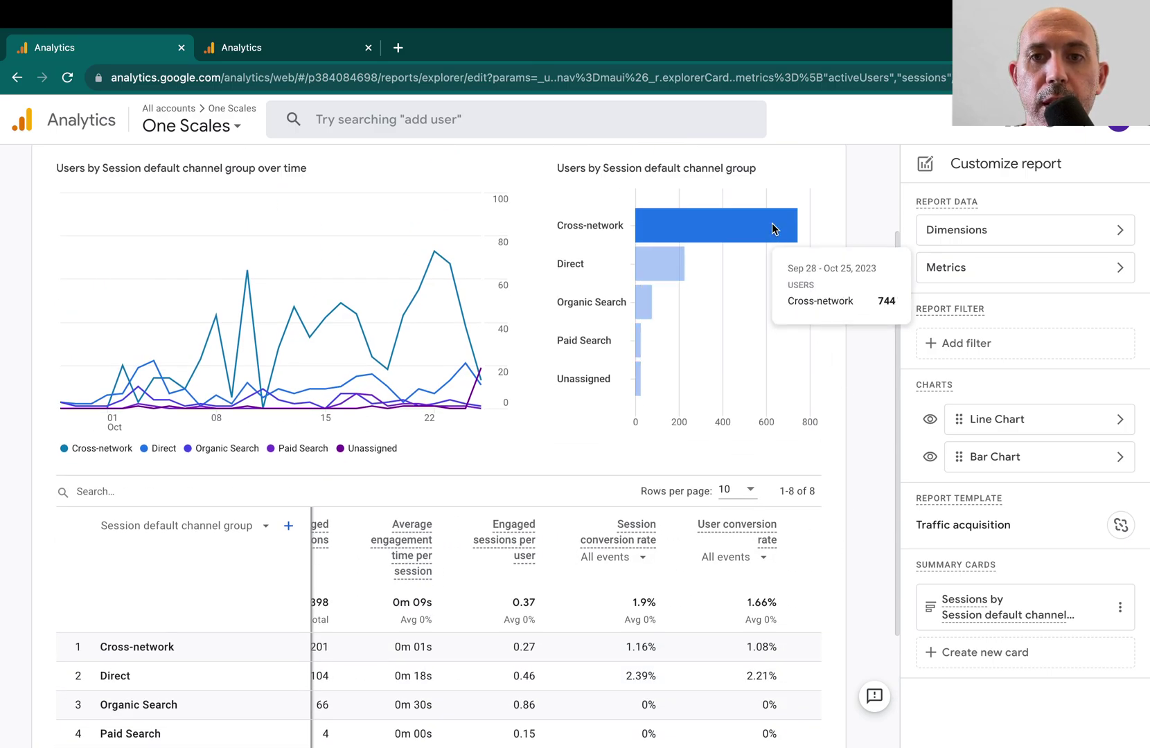
{"action": "scroll", "coordinate": [876, 251], "scroll_direction": "up", "scroll_amount": 2}
{"action": "left_click", "coordinate": [834, 196]}
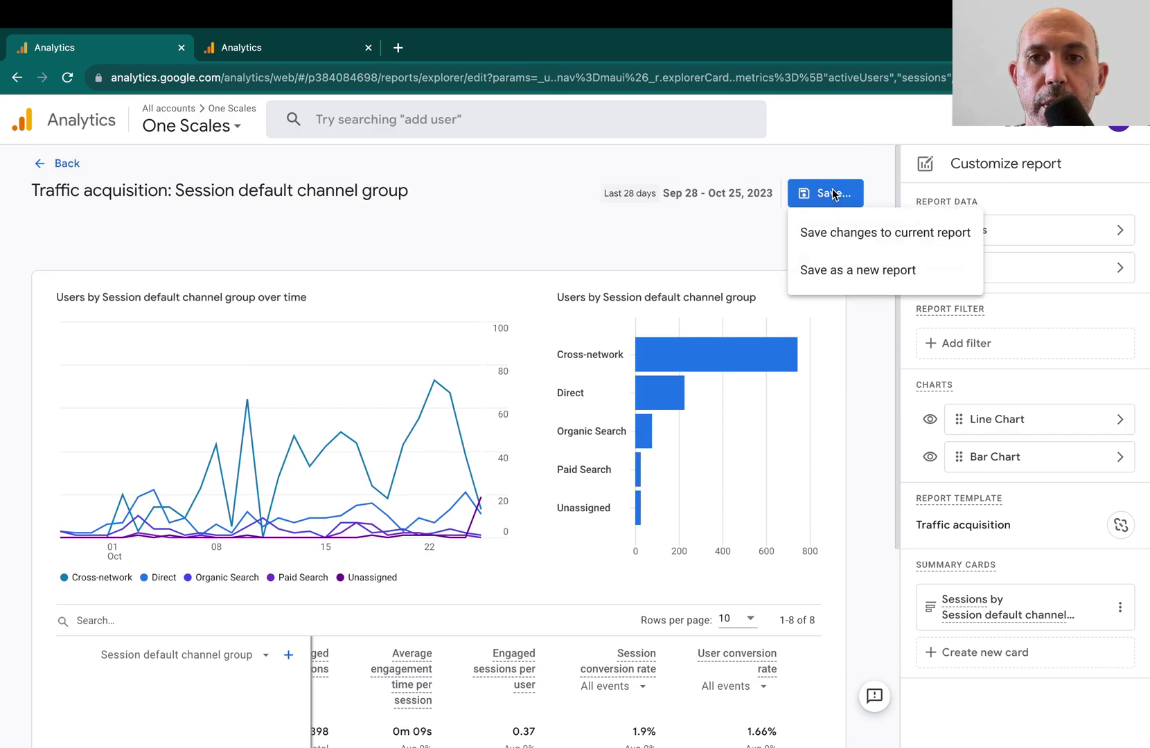
{"action": "left_click", "coordinate": [843, 234]}
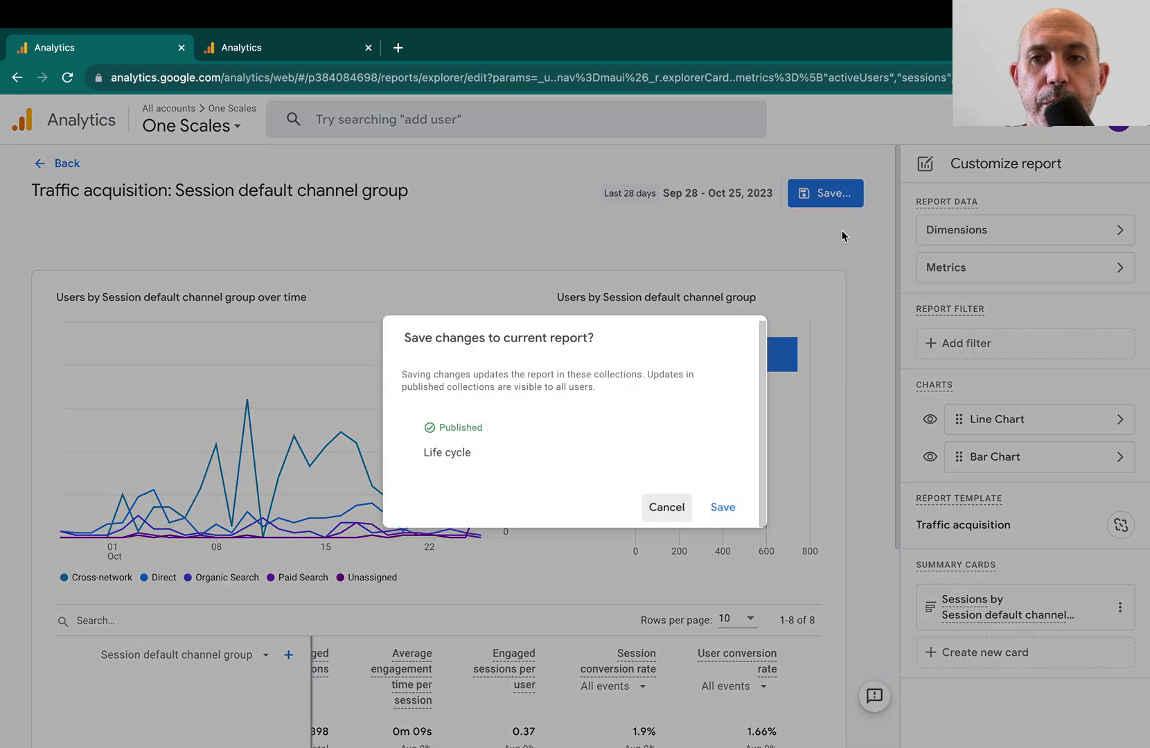
{"action": "left_click", "coordinate": [724, 505]}
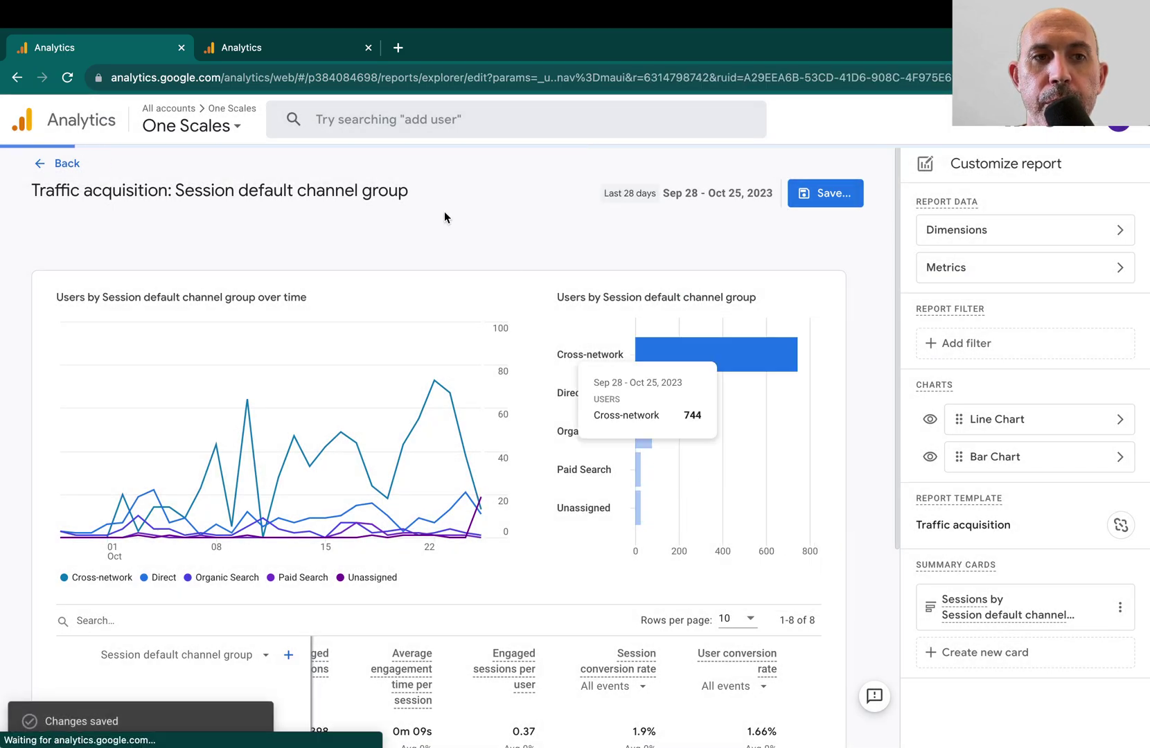
{"action": "left_click", "coordinate": [72, 163]}
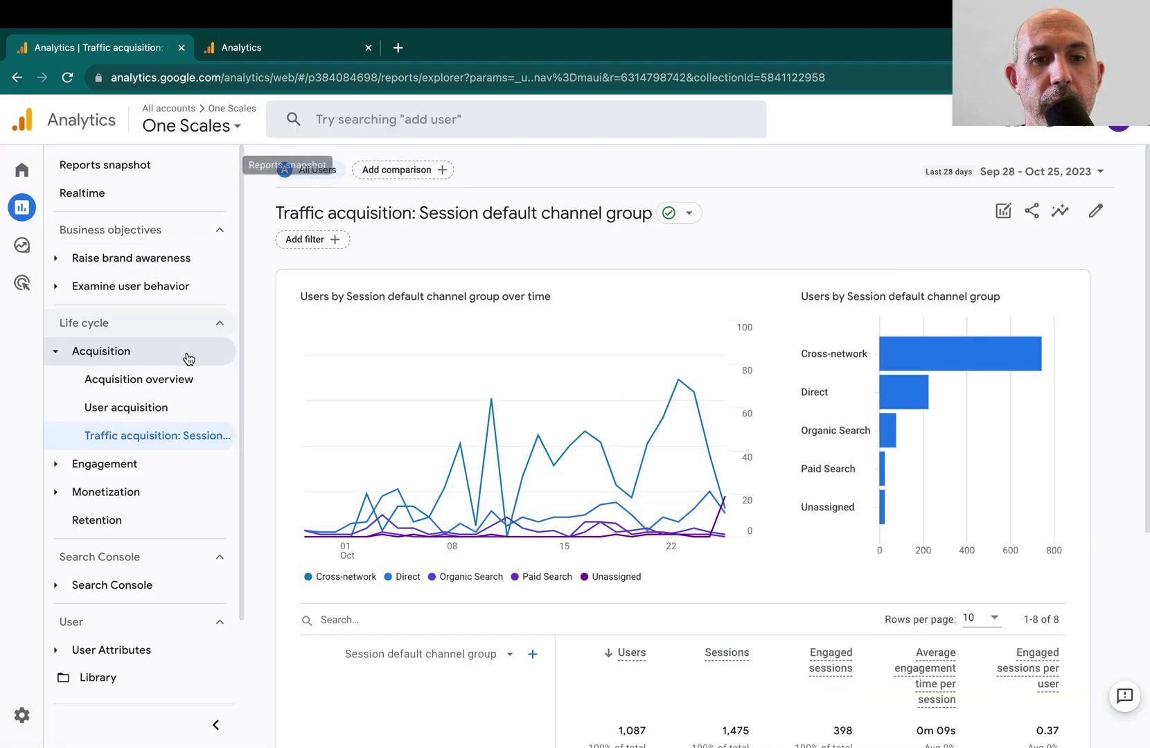
{"action": "scroll", "coordinate": [742, 615], "scroll_direction": "down", "scroll_amount": 2}
{"action": "scroll", "coordinate": [742, 615], "scroll_direction": "down", "scroll_amount": 1}
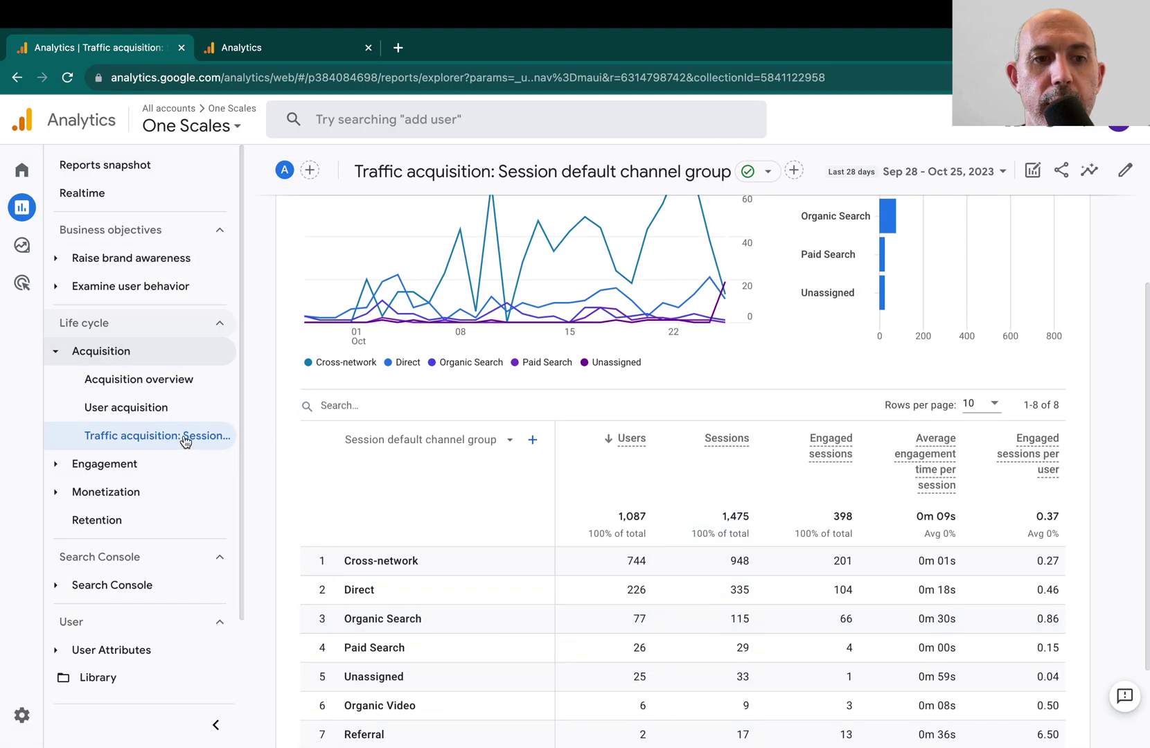
{"action": "scroll", "coordinate": [724, 532], "scroll_direction": "right", "scroll_amount": 5}
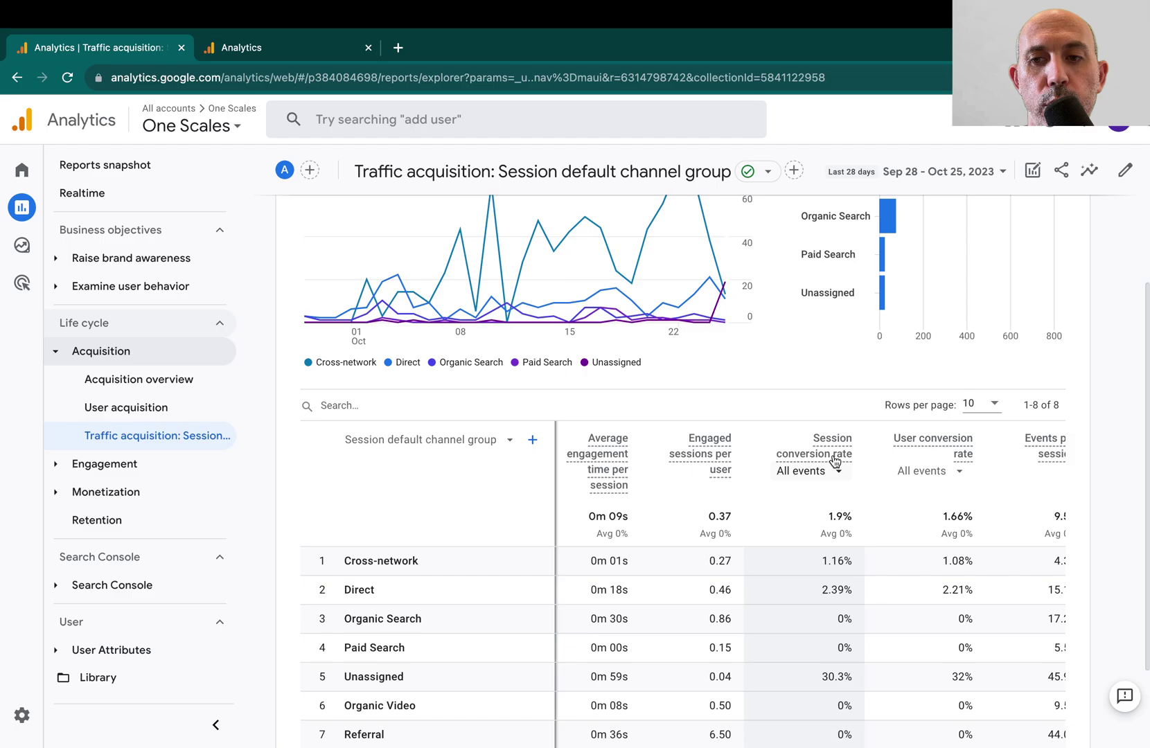
{"action": "mouse_move", "coordinate": [944, 447]}
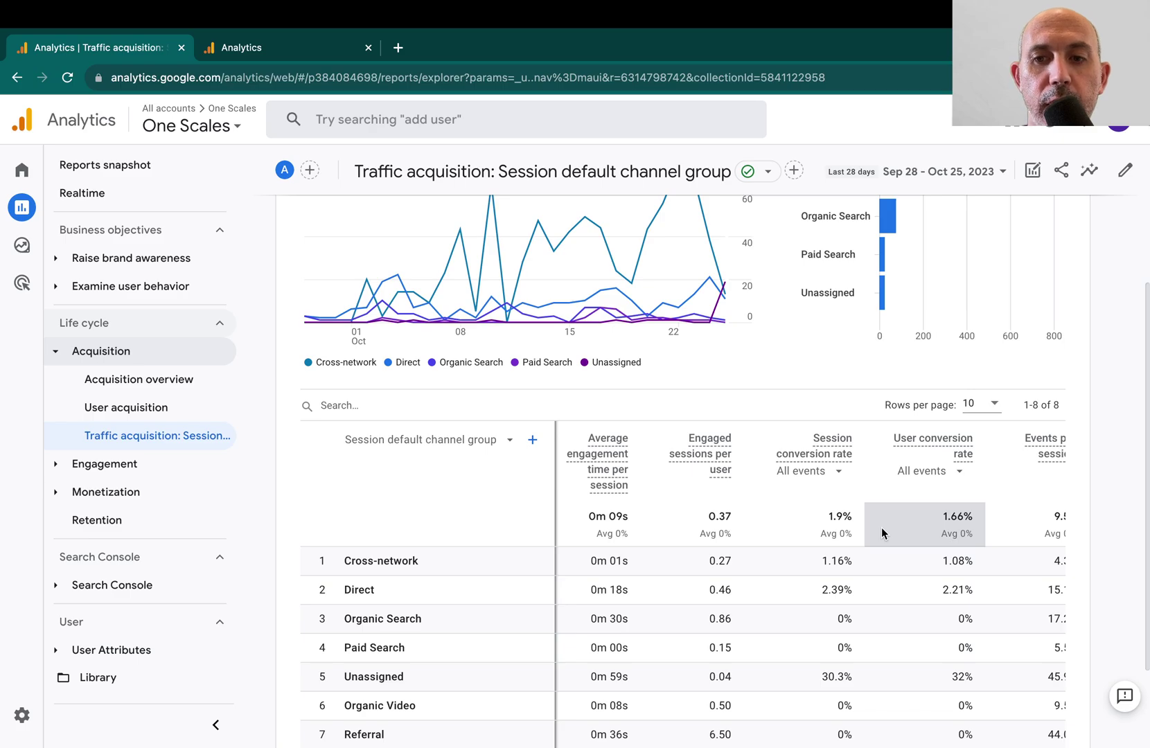
- Check the Session conversion rate event choices, then open the Engagement > Events: Event name report
{"action": "left_click", "coordinate": [827, 472]}
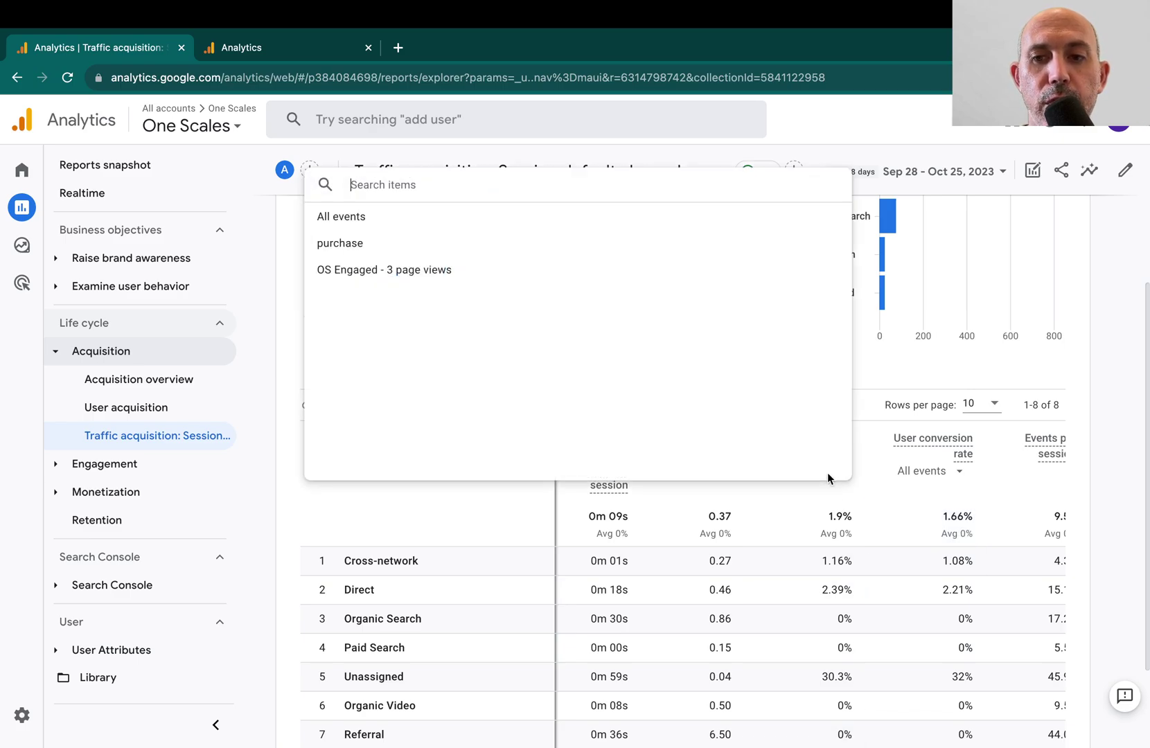
{"action": "left_click", "coordinate": [878, 514]}
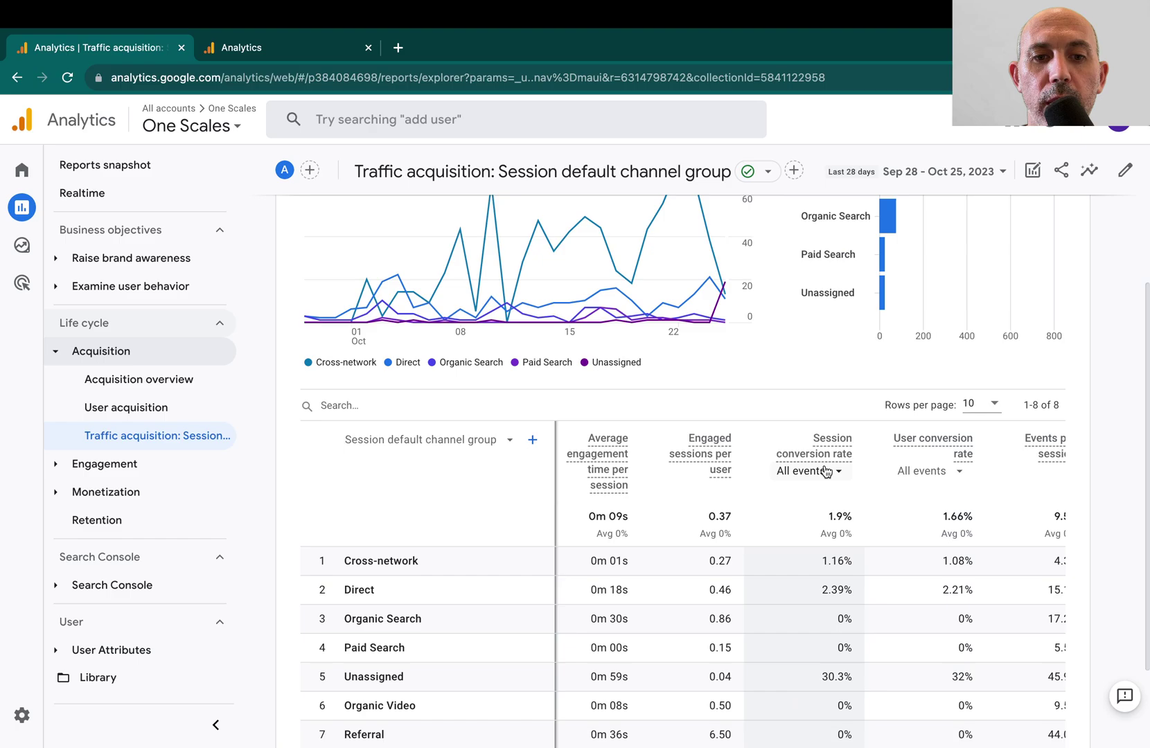
{"action": "left_click", "coordinate": [163, 464]}
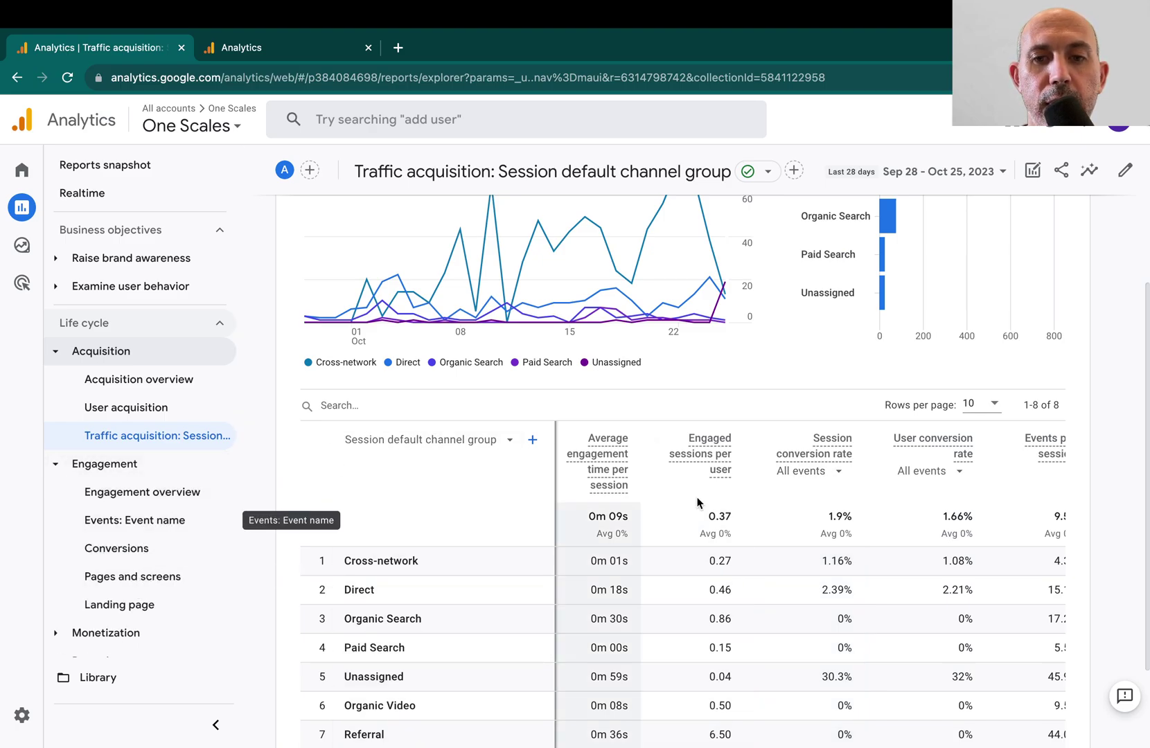
{"action": "left_click", "coordinate": [811, 468]}
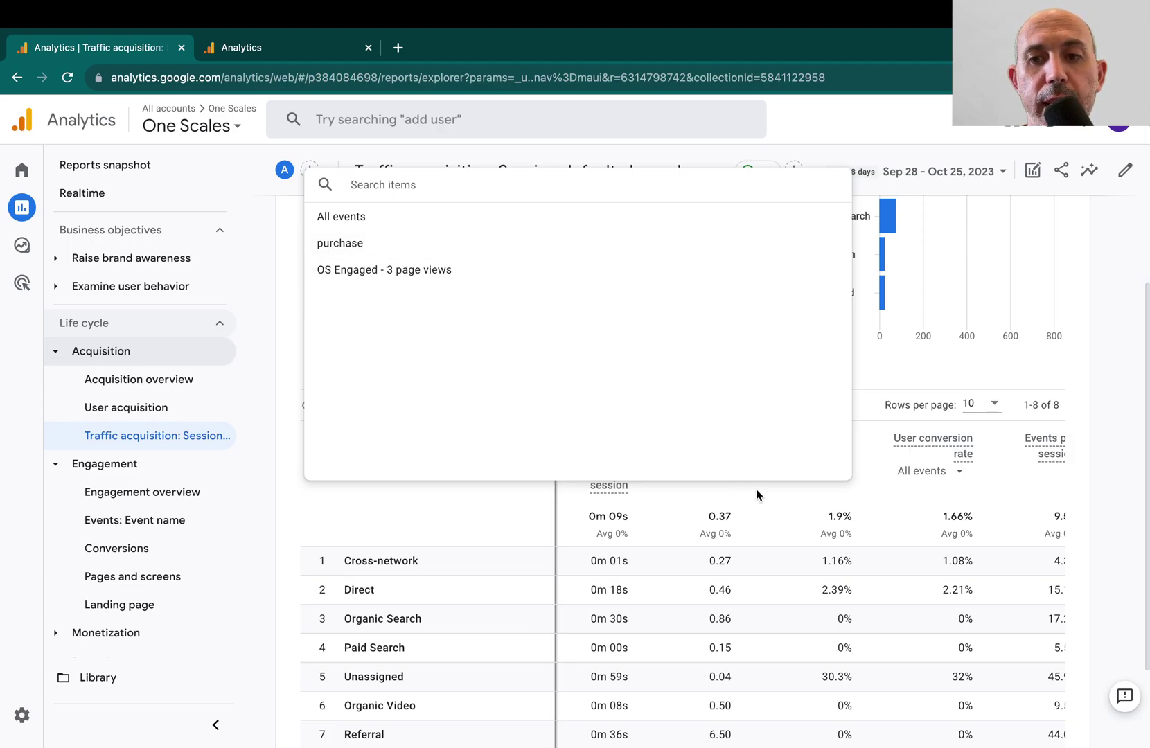
{"action": "left_click", "coordinate": [863, 555]}
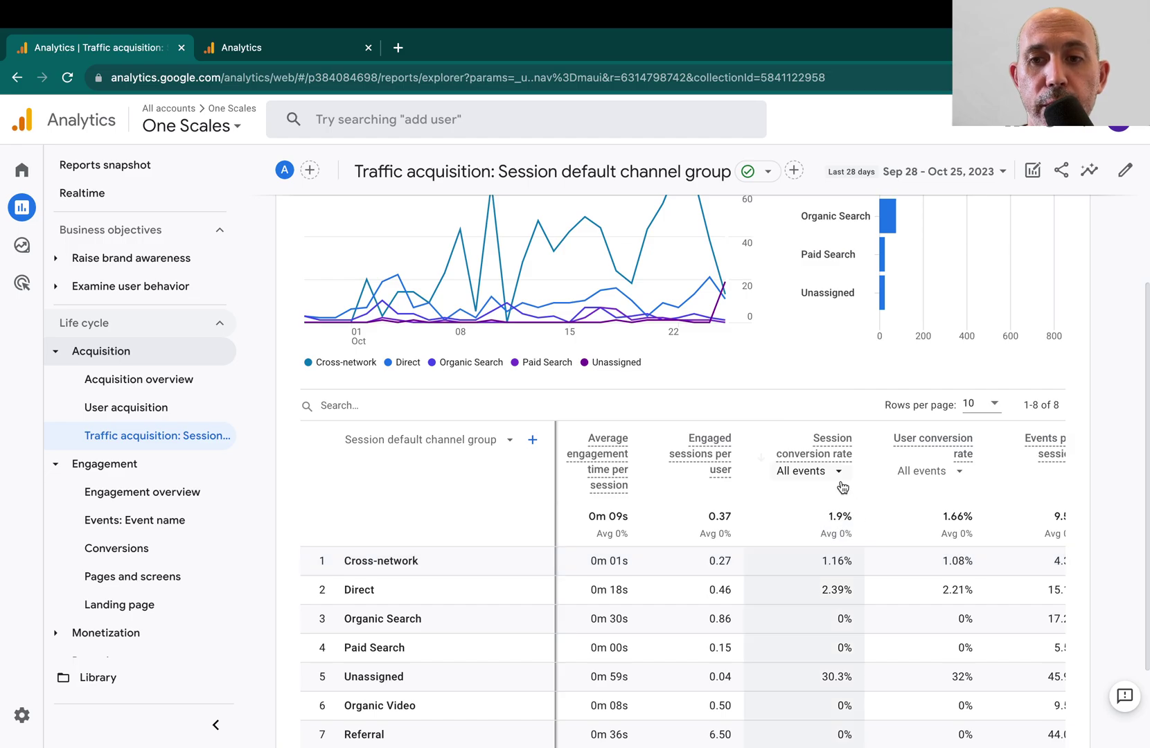
{"action": "left_click", "coordinate": [191, 525]}
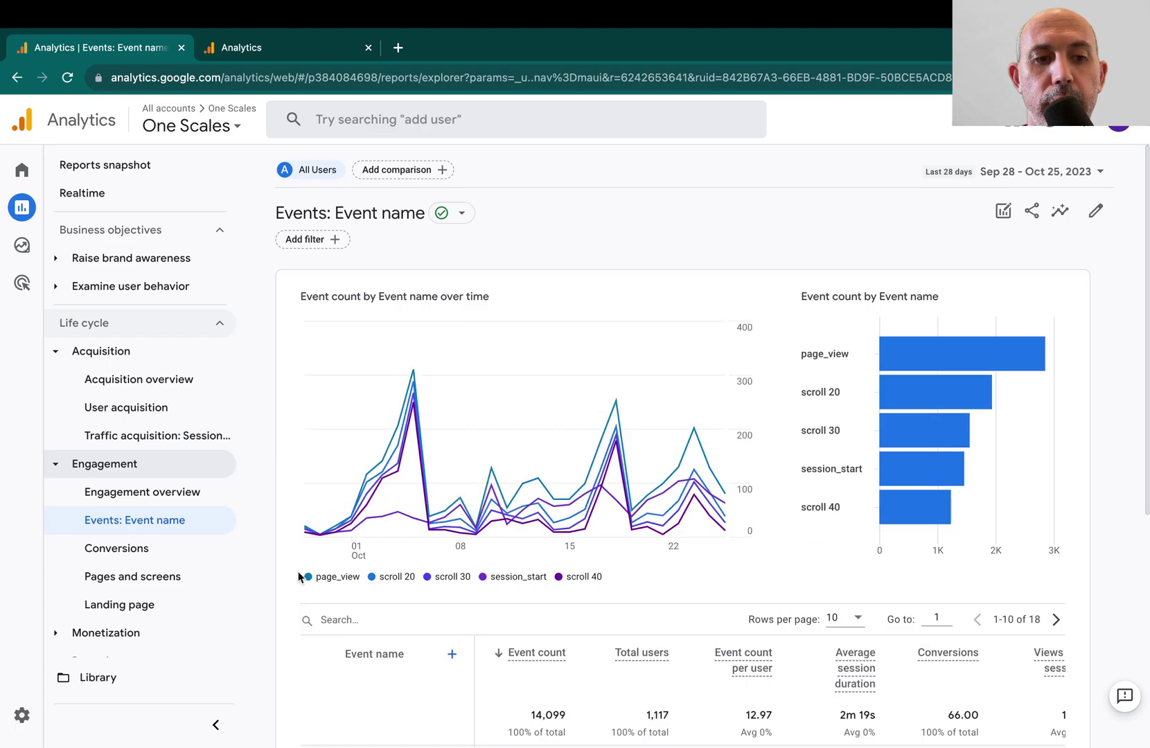
- Review Admin > Data display > Events, where OS Engaged - 3 page views is a conversion, then return to Reports
{"action": "left_click", "coordinate": [22, 718]}
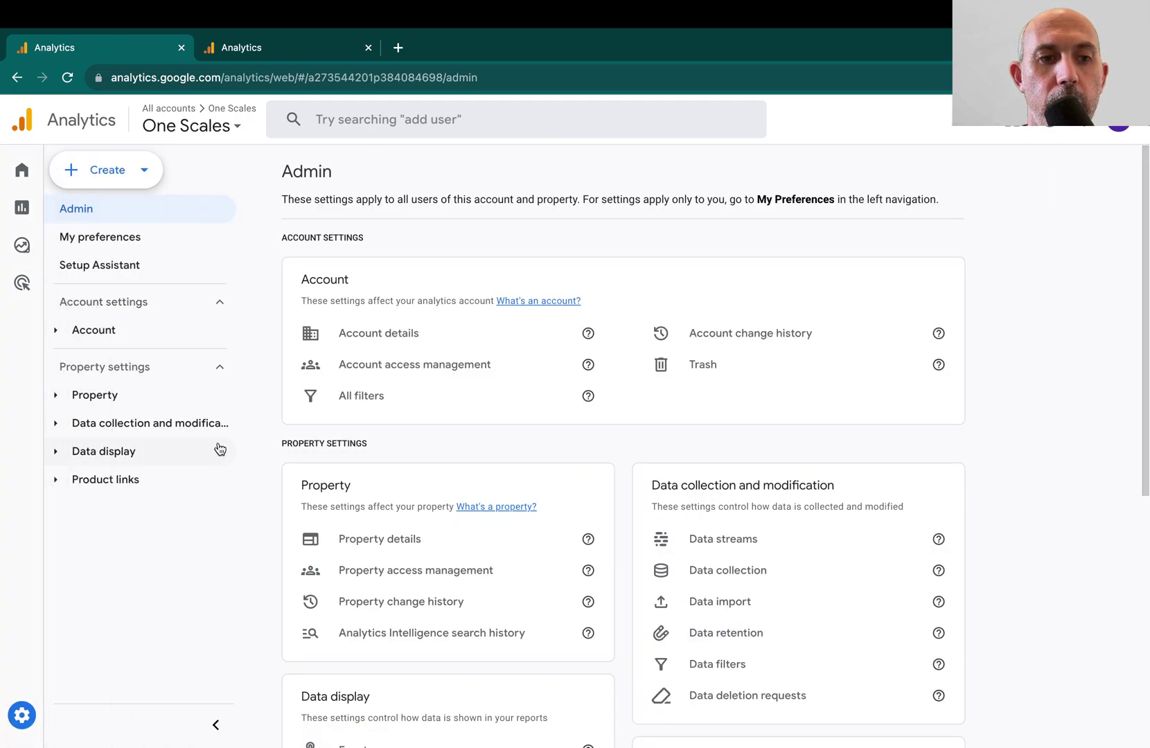
{"action": "left_click", "coordinate": [220, 449]}
{"action": "scroll", "coordinate": [193, 517], "scroll_direction": "down", "scroll_amount": 1}
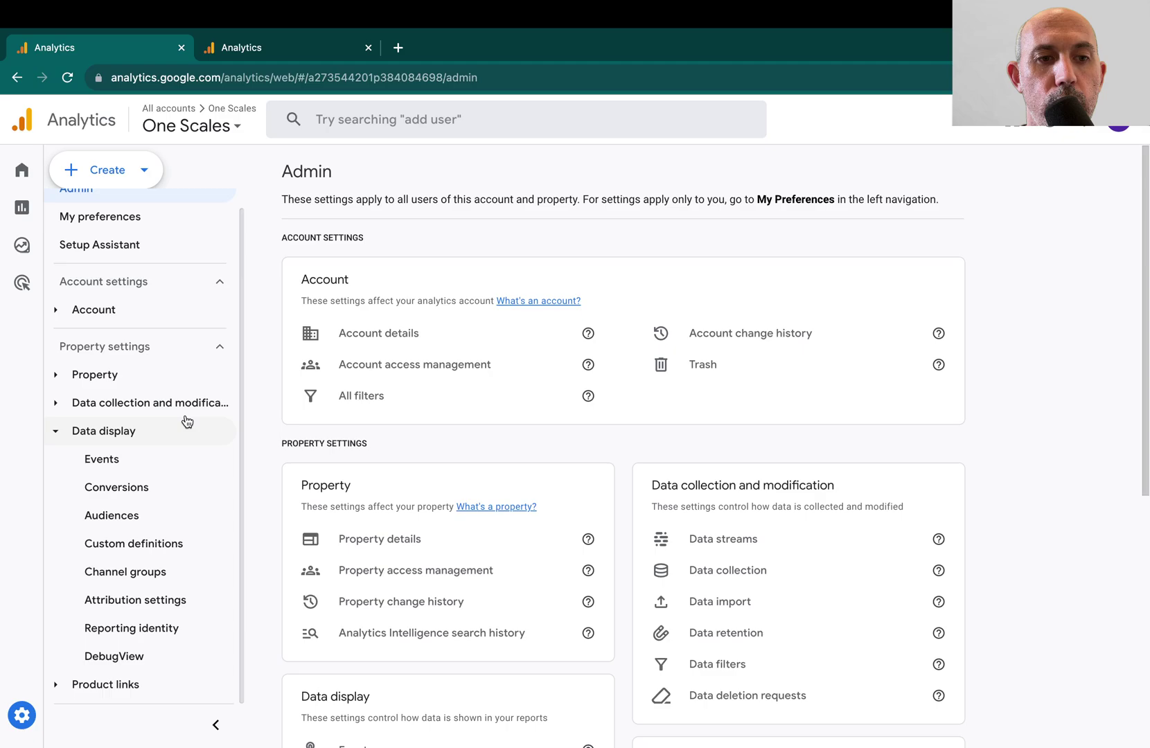
{"action": "left_click", "coordinate": [159, 462]}
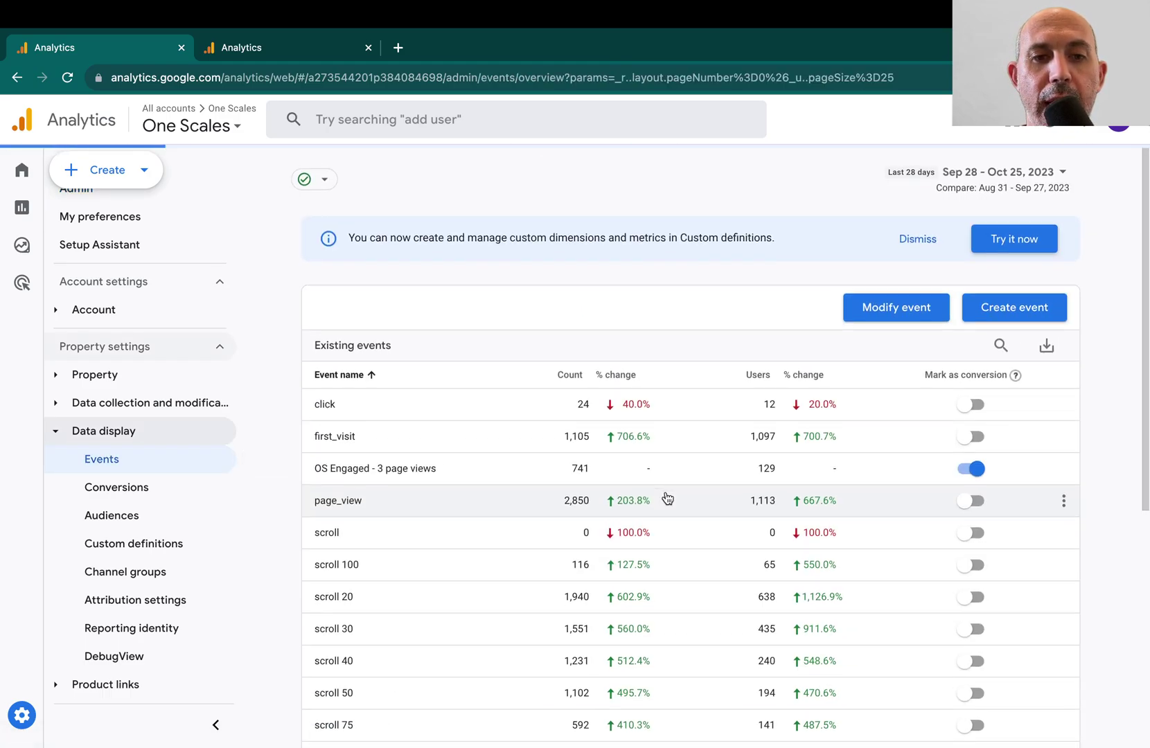
{"action": "scroll", "coordinate": [666, 498], "scroll_direction": "down", "scroll_amount": 3}
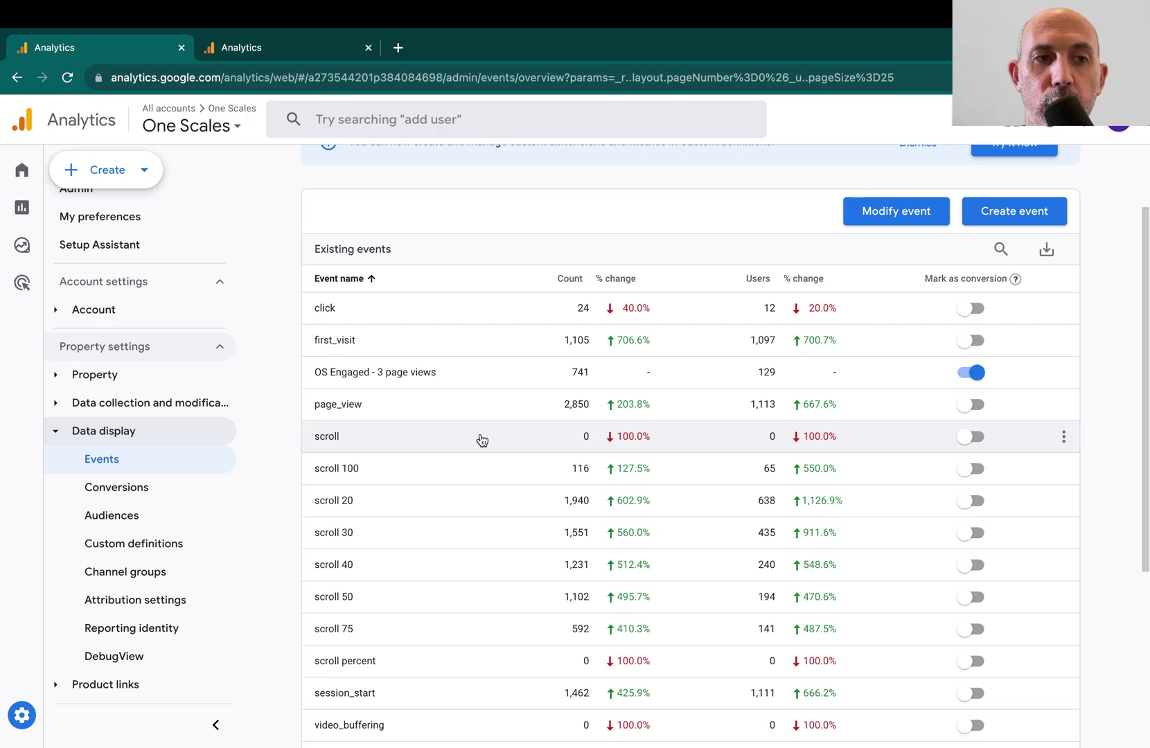
{"action": "left_click", "coordinate": [31, 210]}
{"action": "mouse_move", "coordinate": [34, 212]}
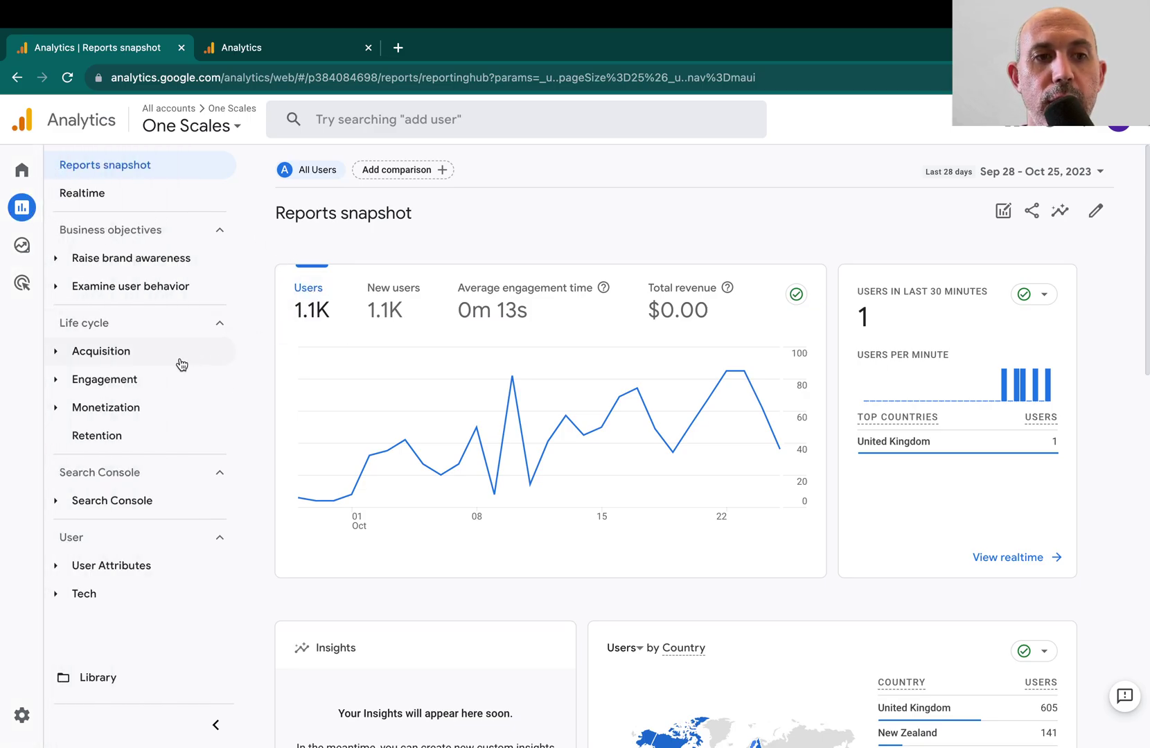
- Open Acquisition > Traffic acquisition and check User conversion rate's All events options without changing them
{"action": "left_click", "coordinate": [138, 354]}
{"action": "left_click", "coordinate": [143, 433]}
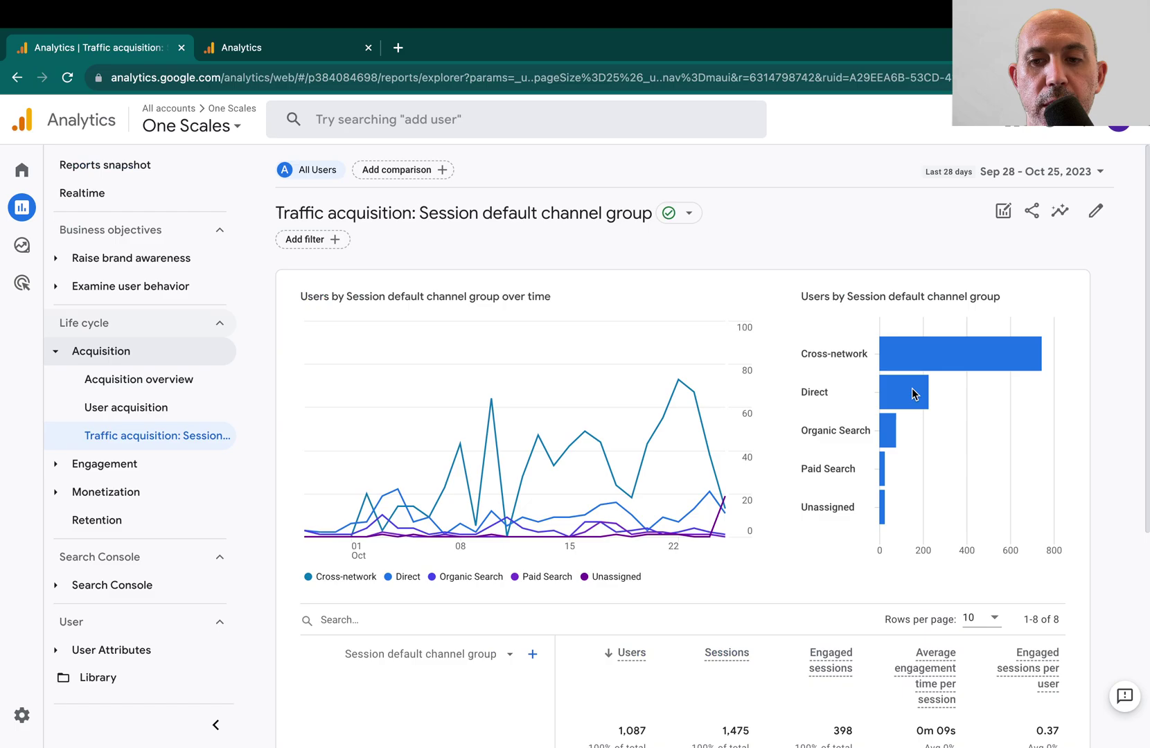
{"action": "scroll", "coordinate": [975, 525], "scroll_direction": "down", "scroll_amount": 3}
{"action": "scroll", "coordinate": [984, 577], "scroll_direction": "right", "scroll_amount": 5}
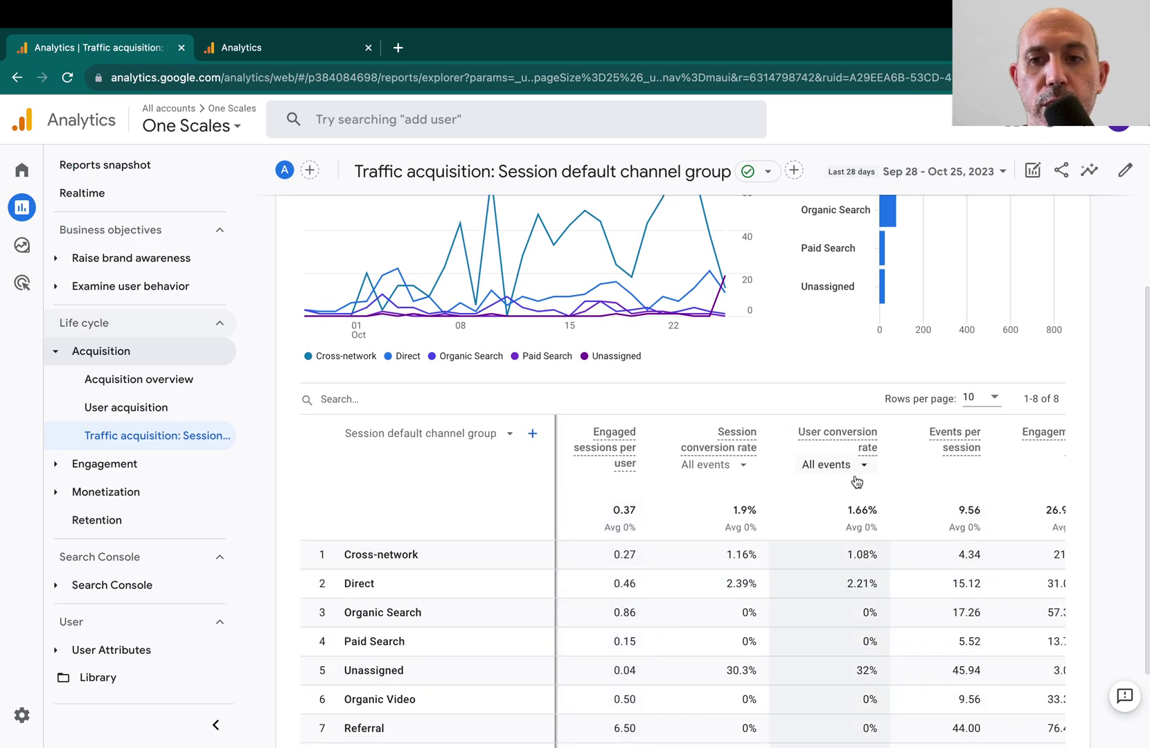
{"action": "left_click", "coordinate": [863, 464]}
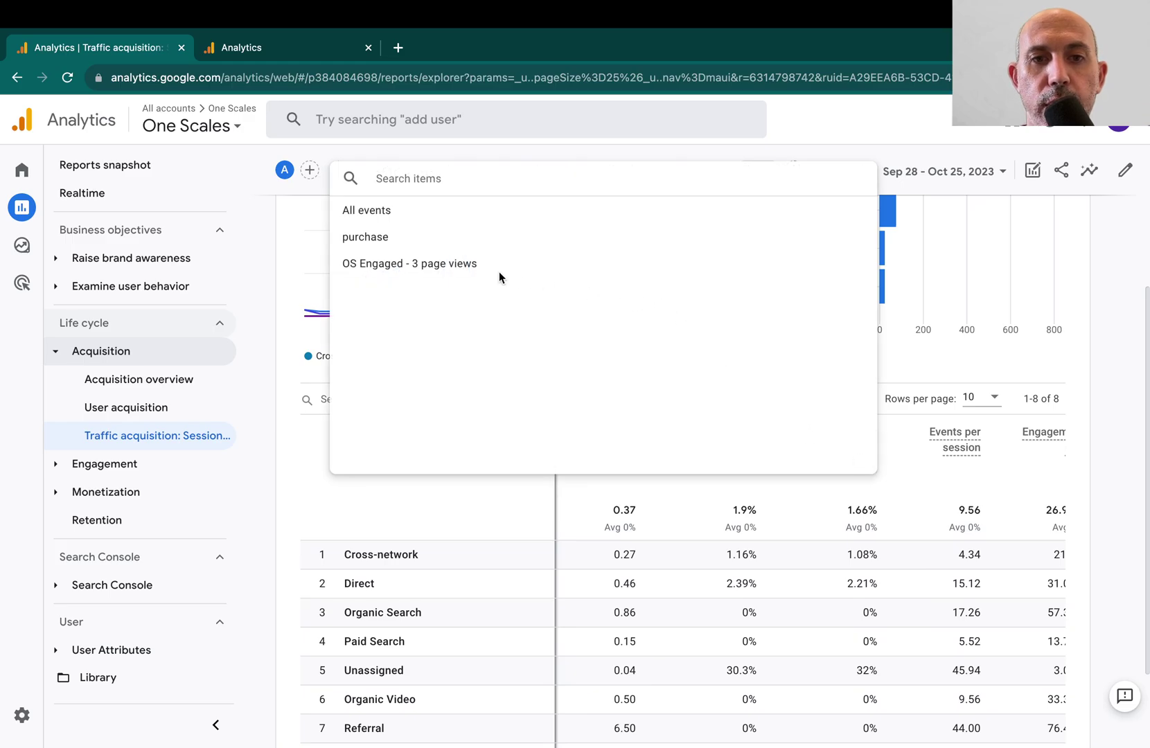
{"action": "left_click", "coordinate": [937, 599]}
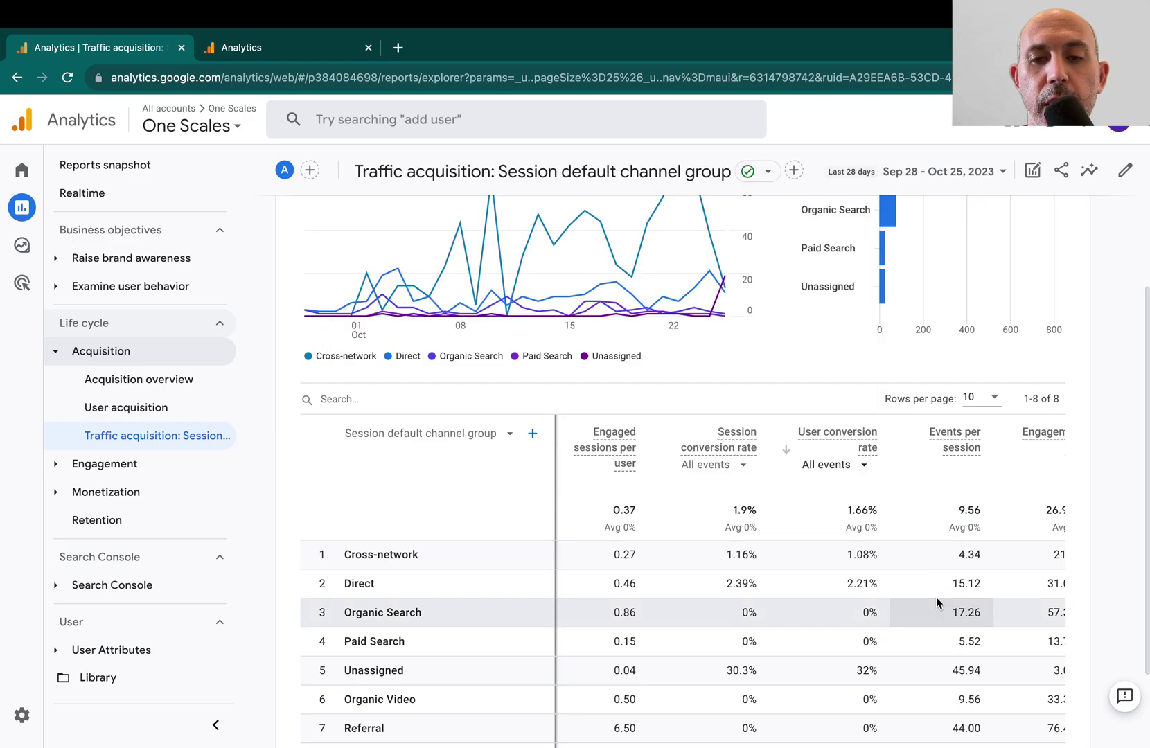